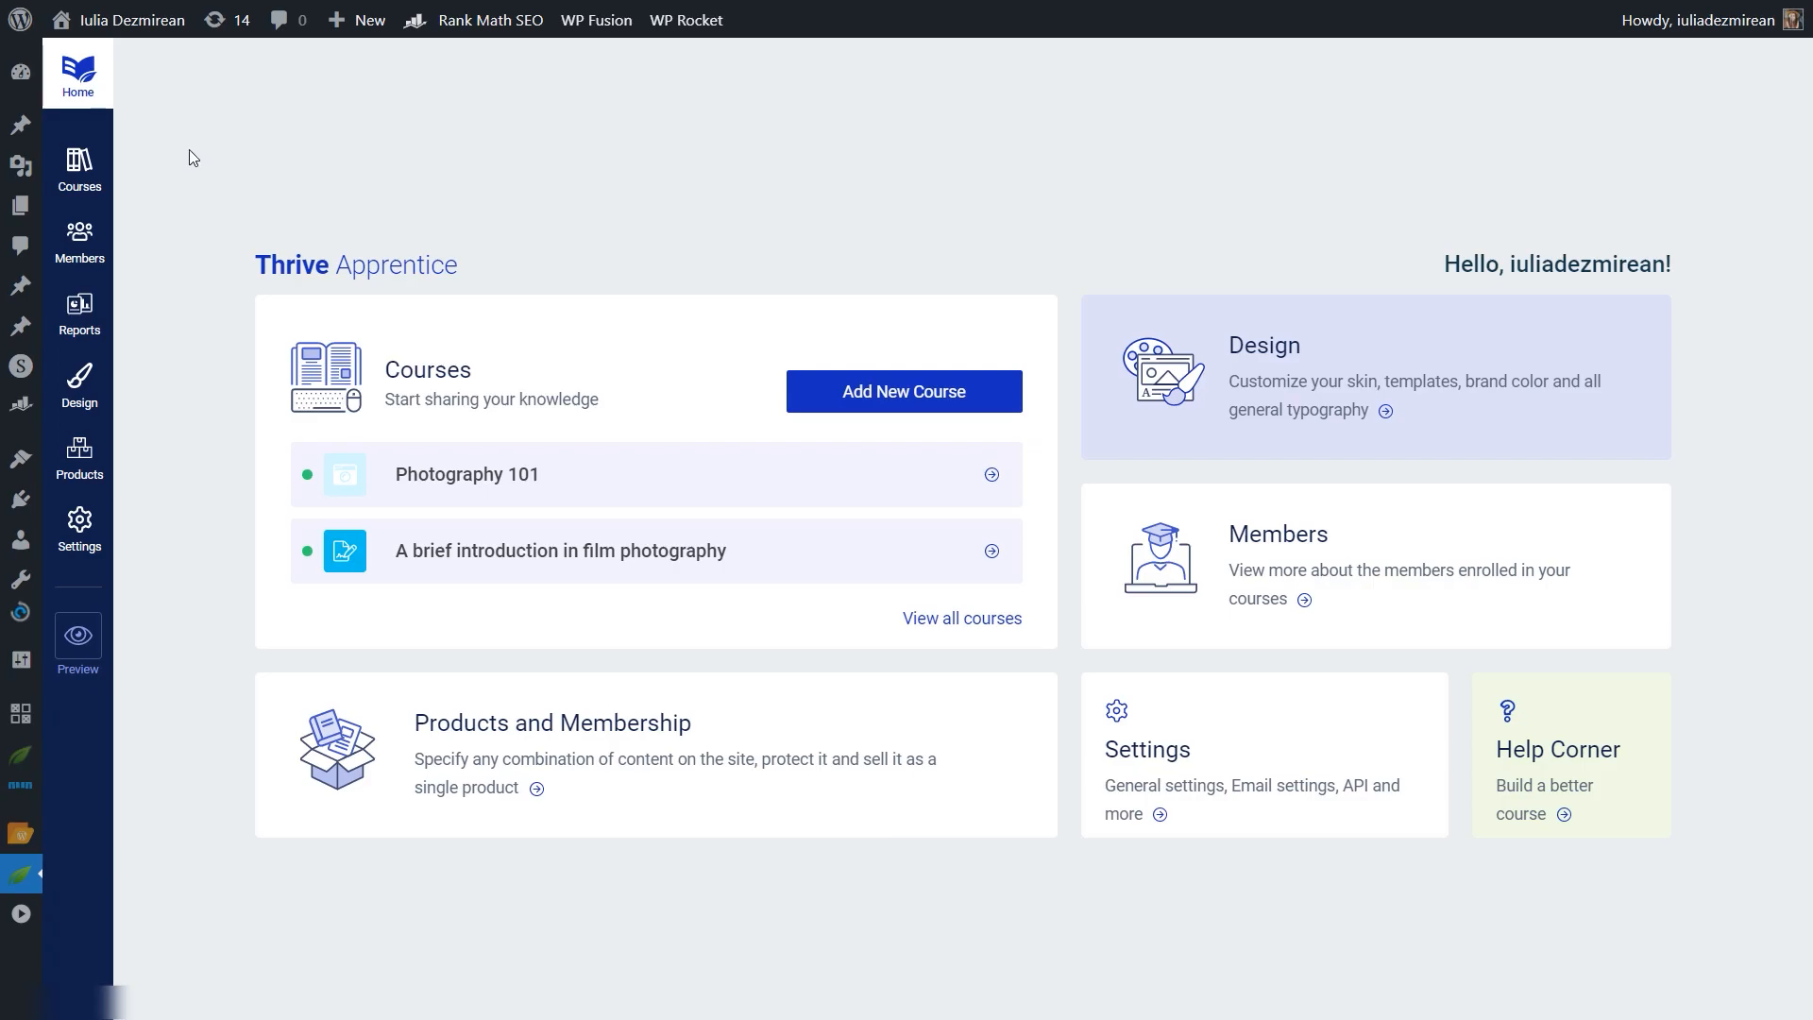
Open the Photography 101 course and go to its course completion settings
{"action": "left_click", "coordinate": [81, 160]}
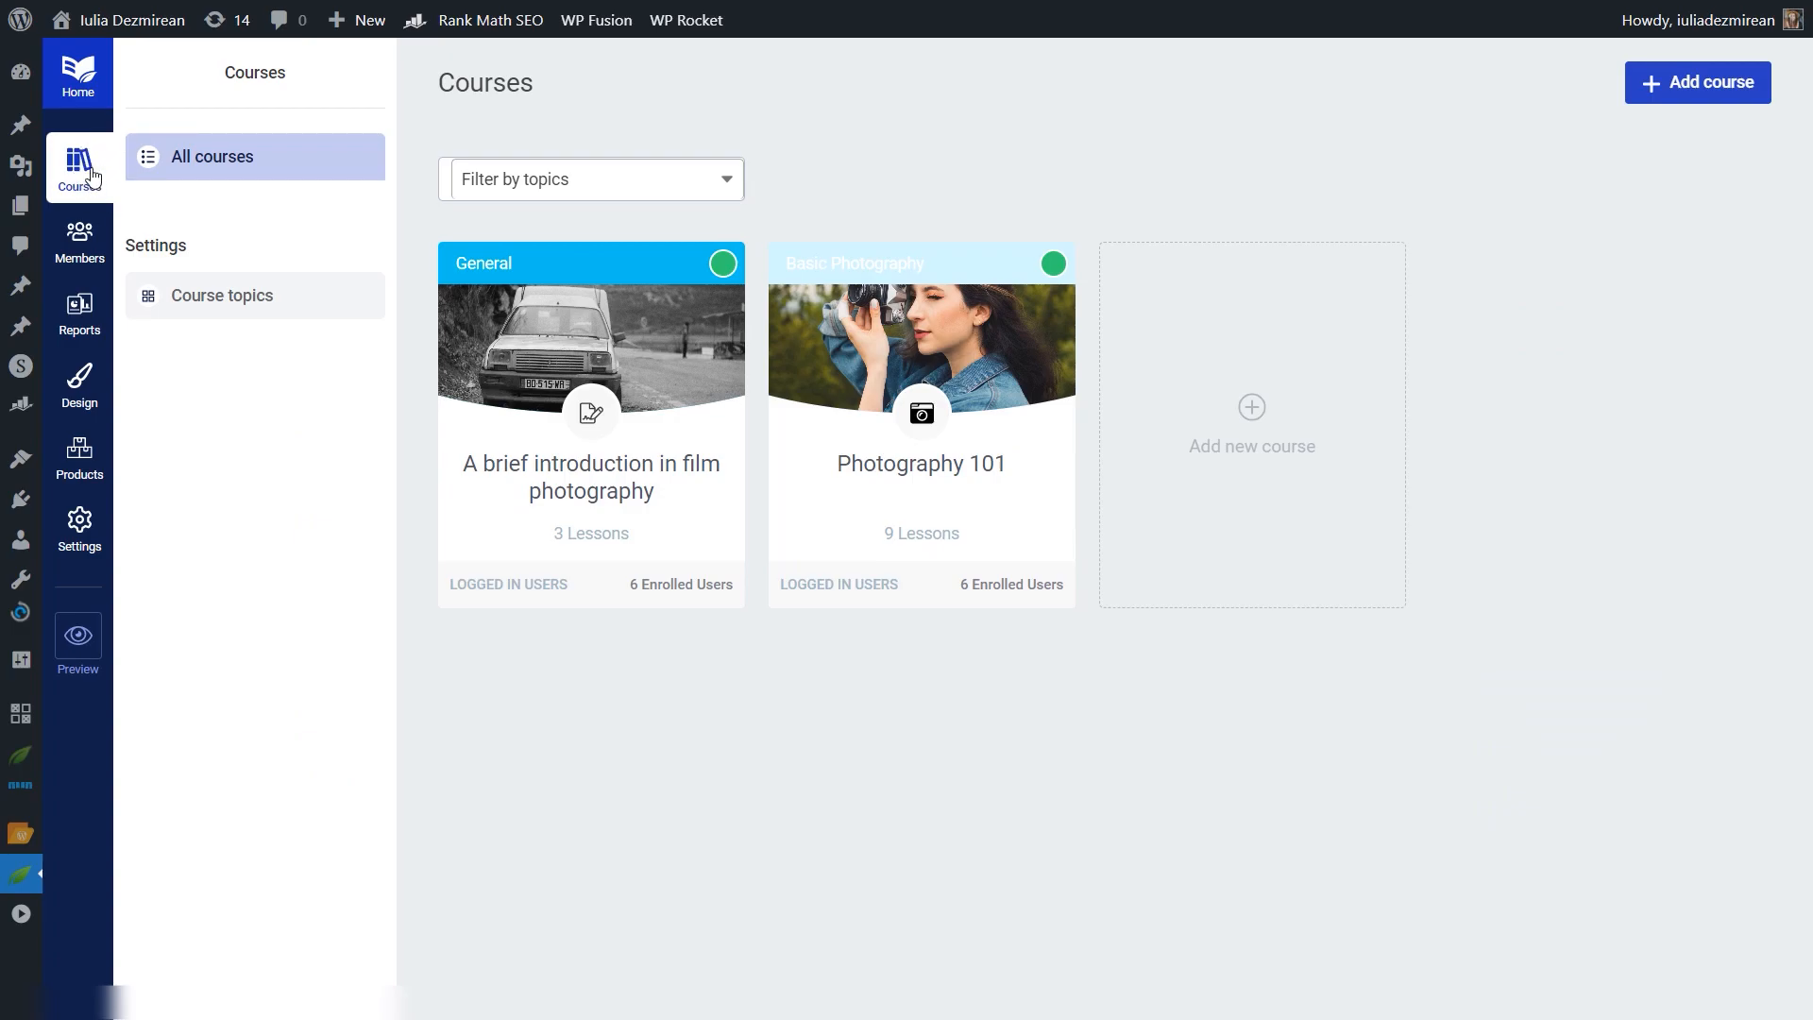
{"action": "mouse_move", "coordinate": [1016, 477]}
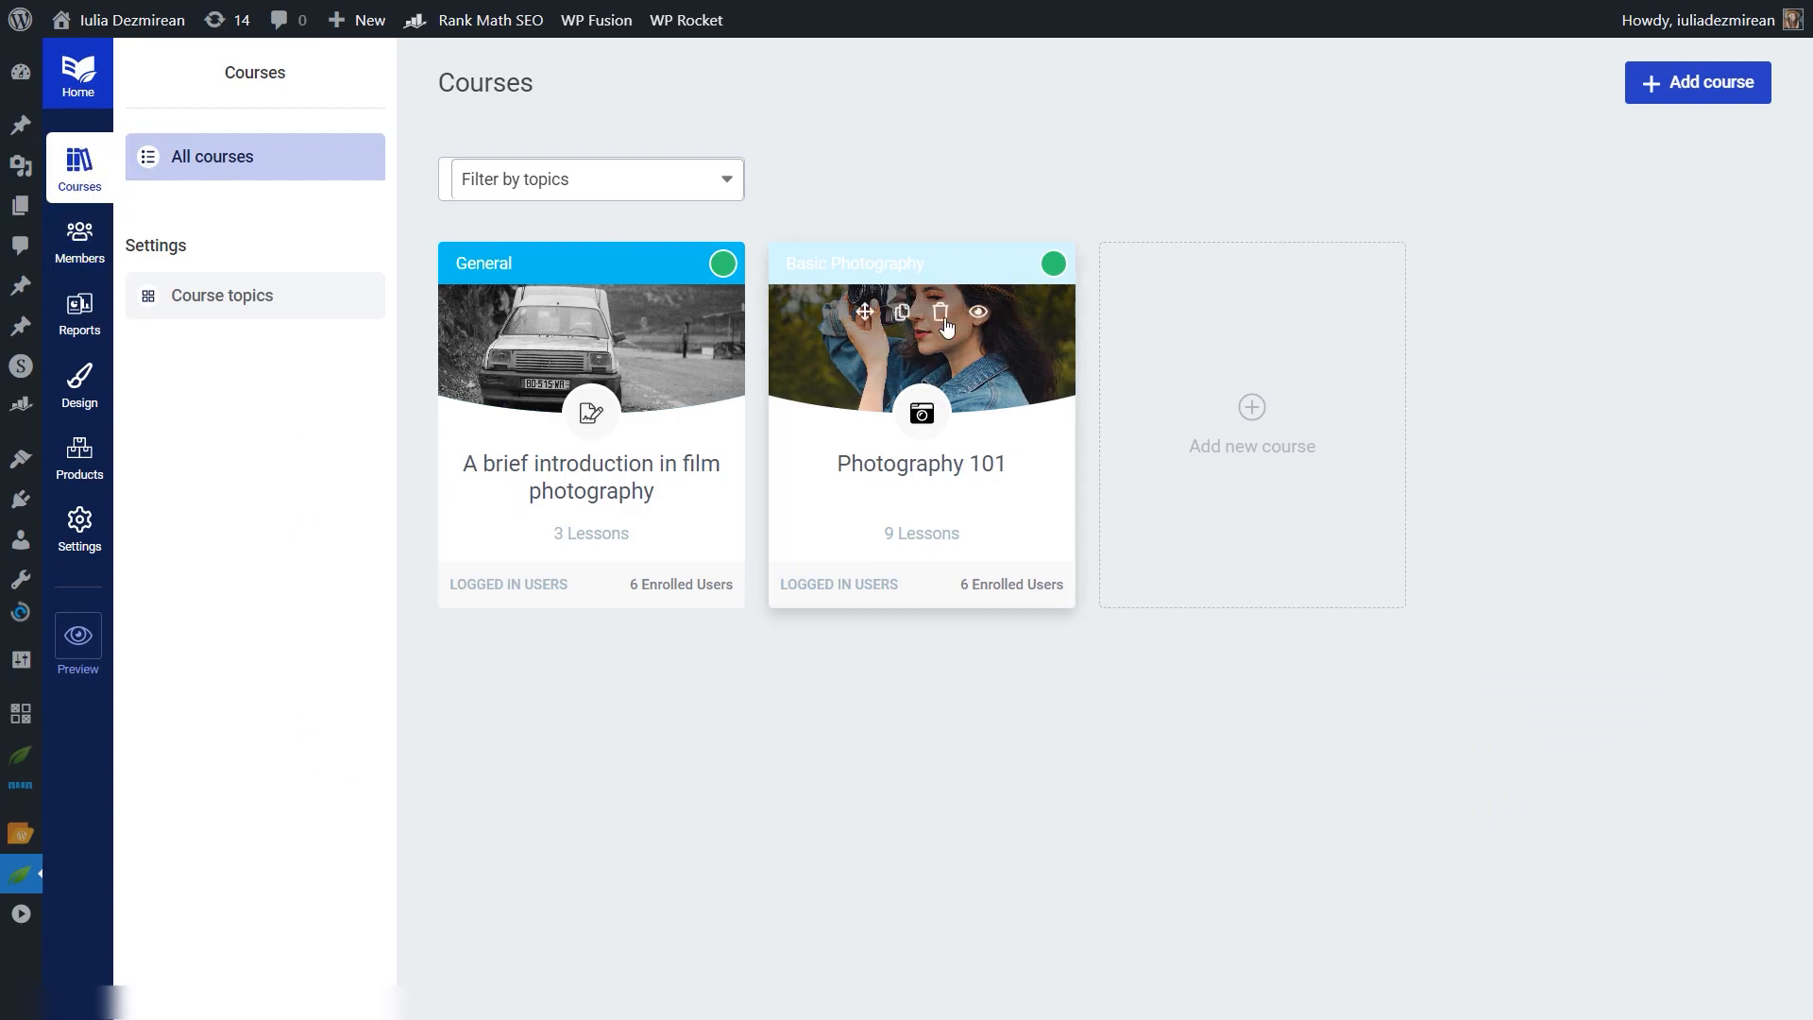
{"action": "left_click", "coordinate": [1024, 444]}
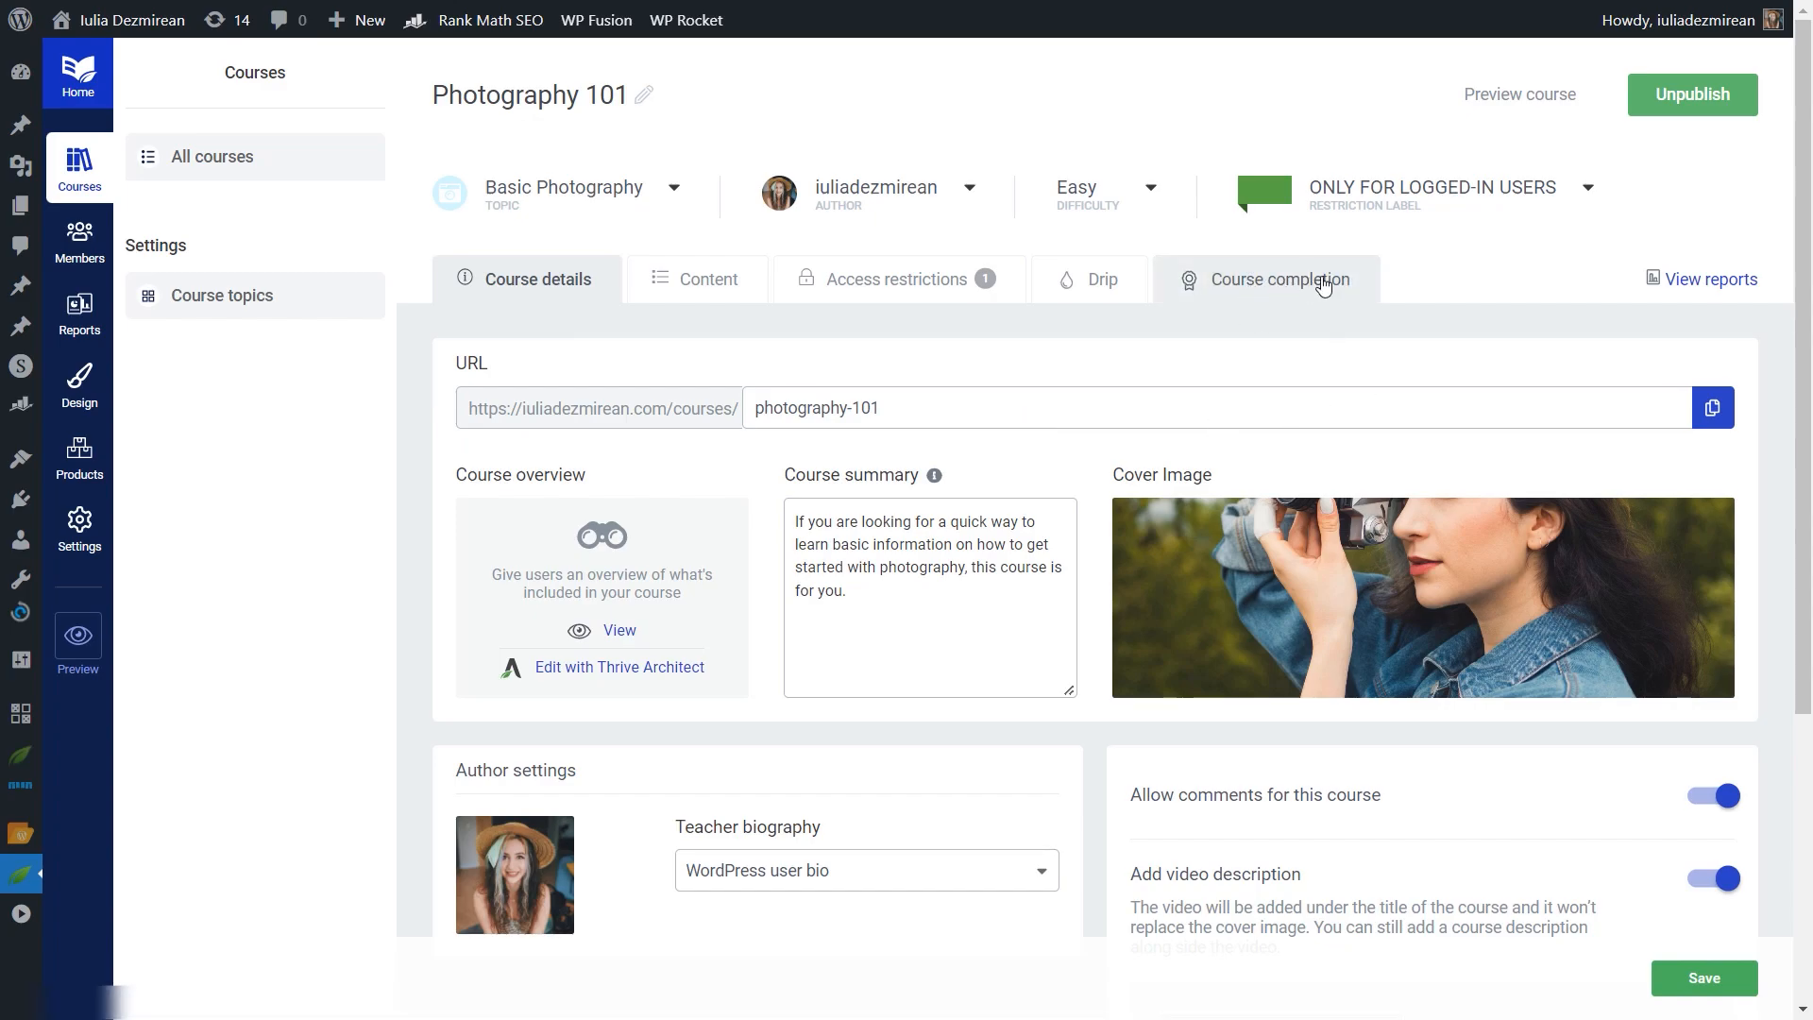
{"action": "left_click", "coordinate": [1323, 286]}
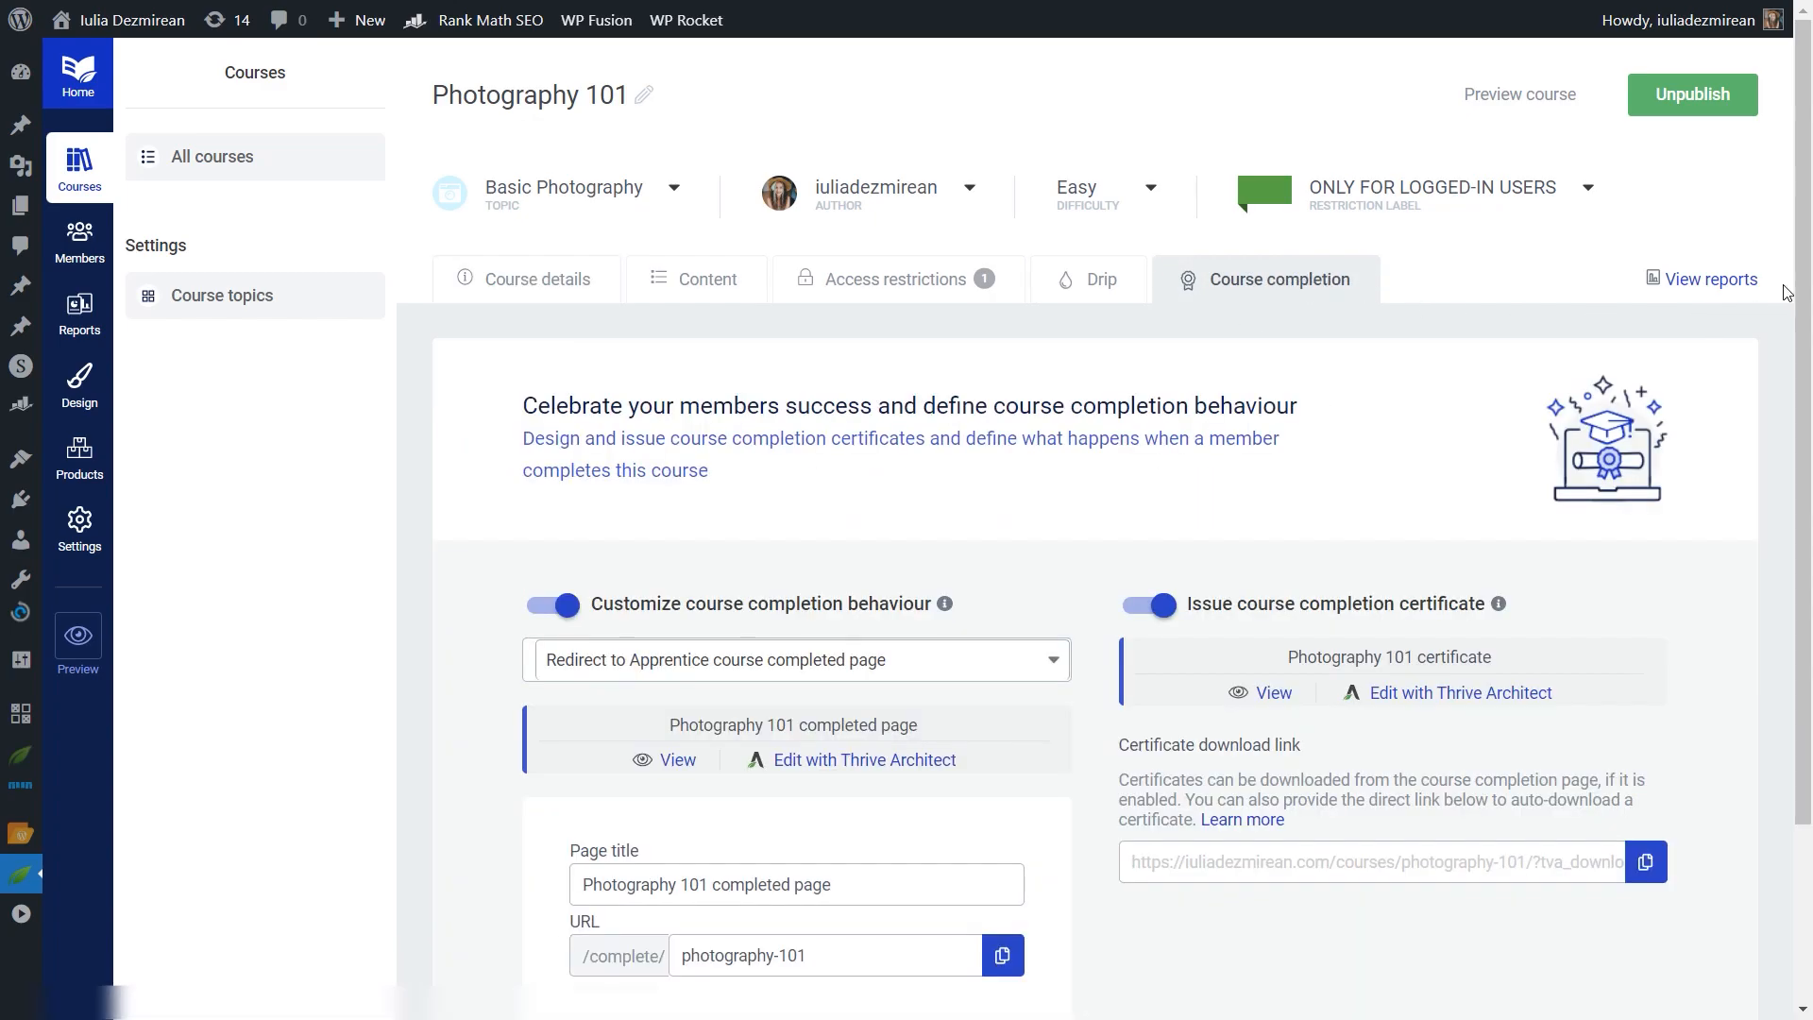
{"action": "scroll", "coordinate": [905, 442], "scroll_direction": "down", "scroll_amount": 2}
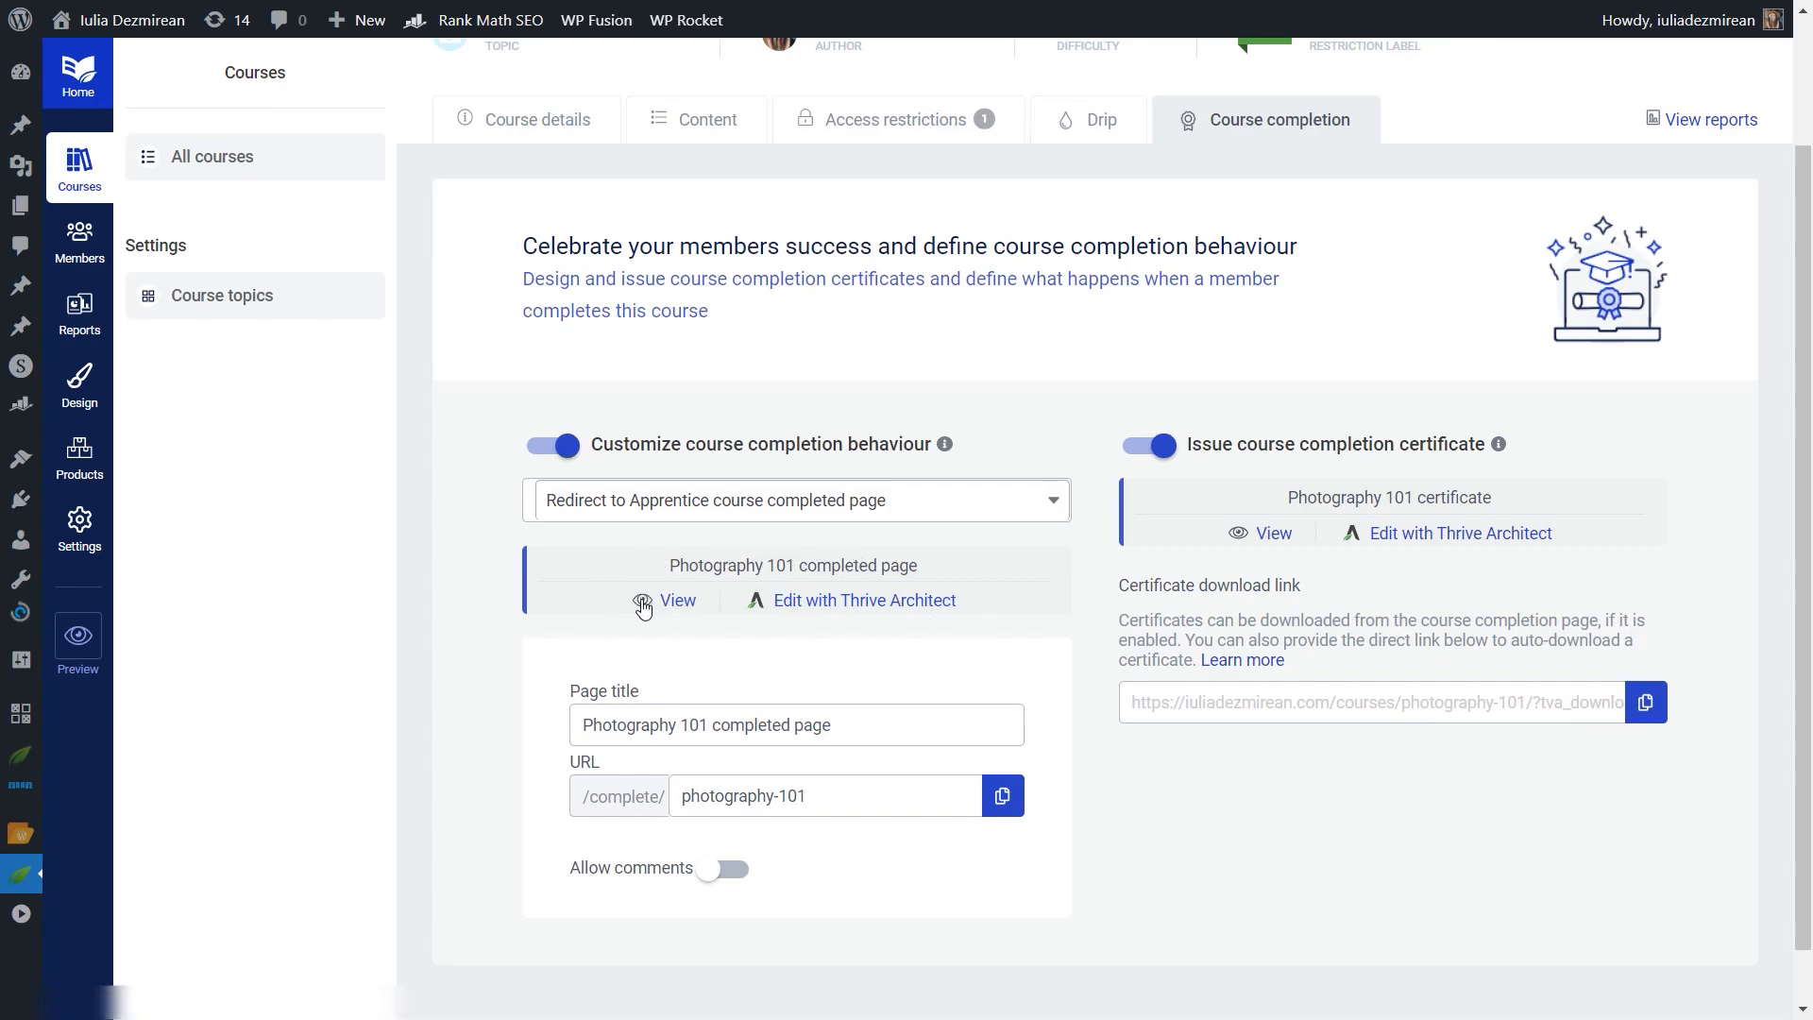
View the Photography 101 completed page and examine its heading, Course Completed box and certificate download link
{"action": "left_click", "coordinate": [675, 602]}
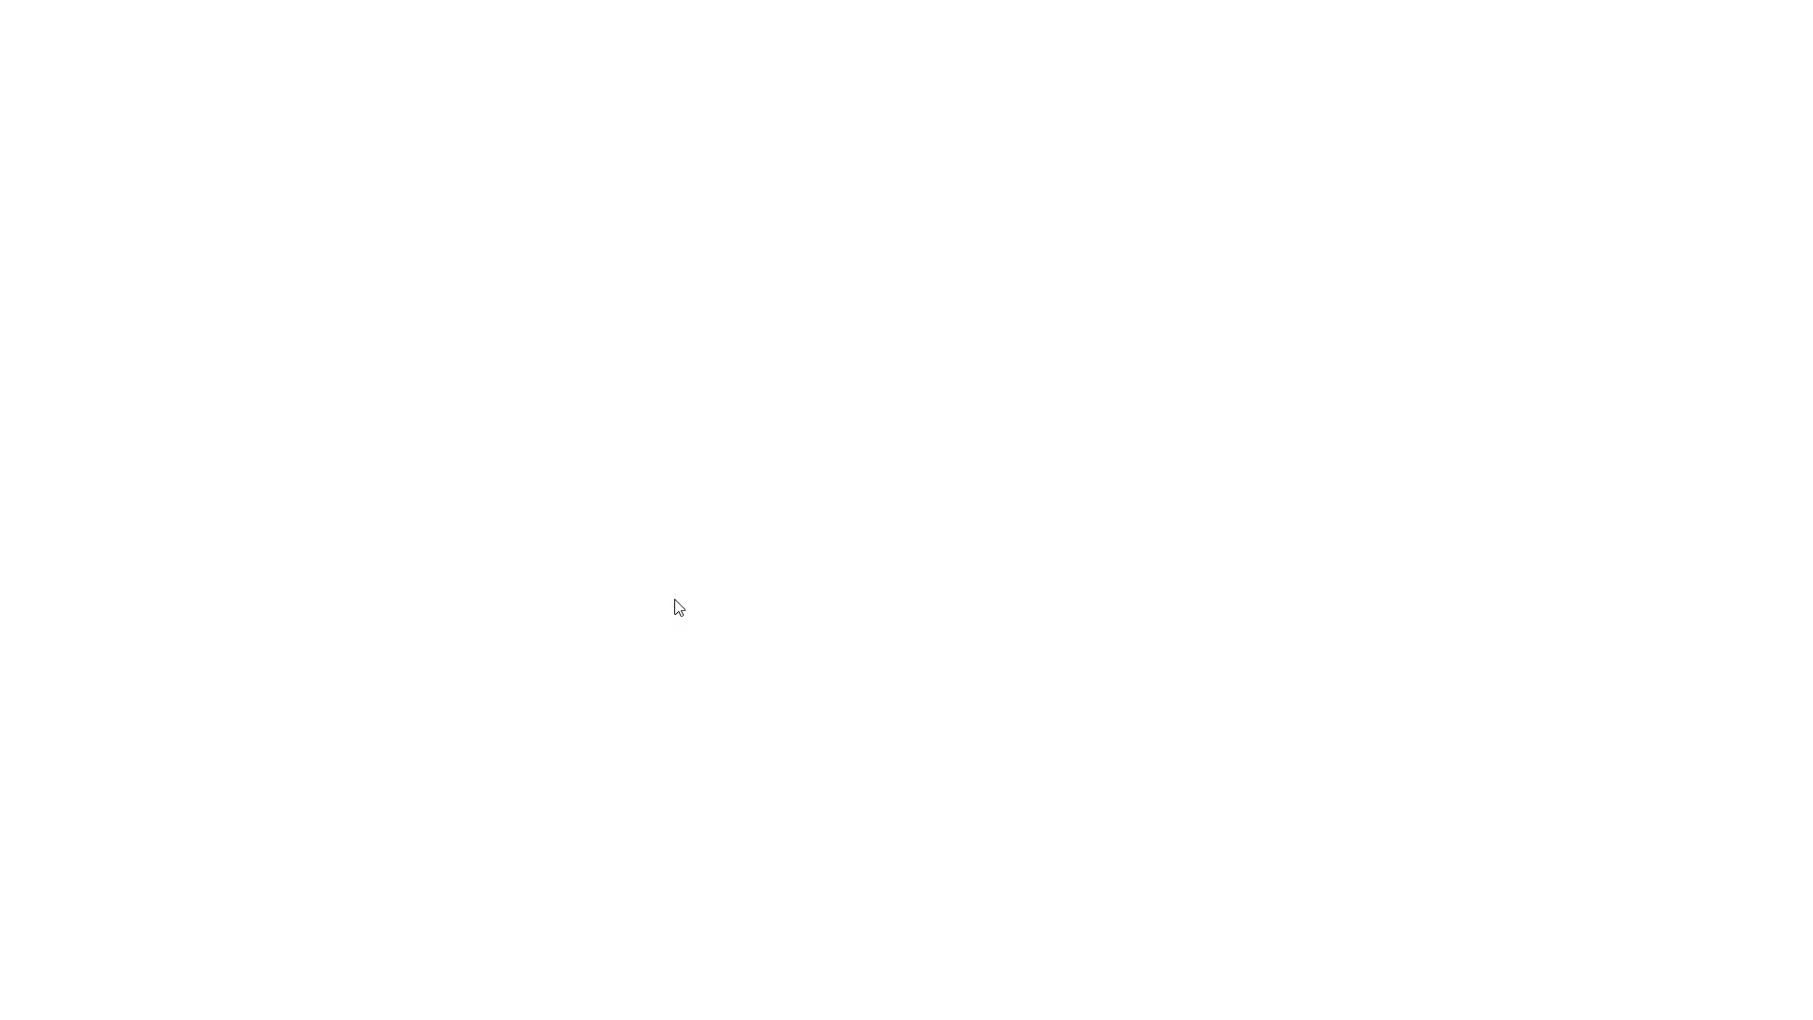
{"action": "left_click_drag", "start_coordinate": [1805, 412], "coordinate": [1805, 458]}
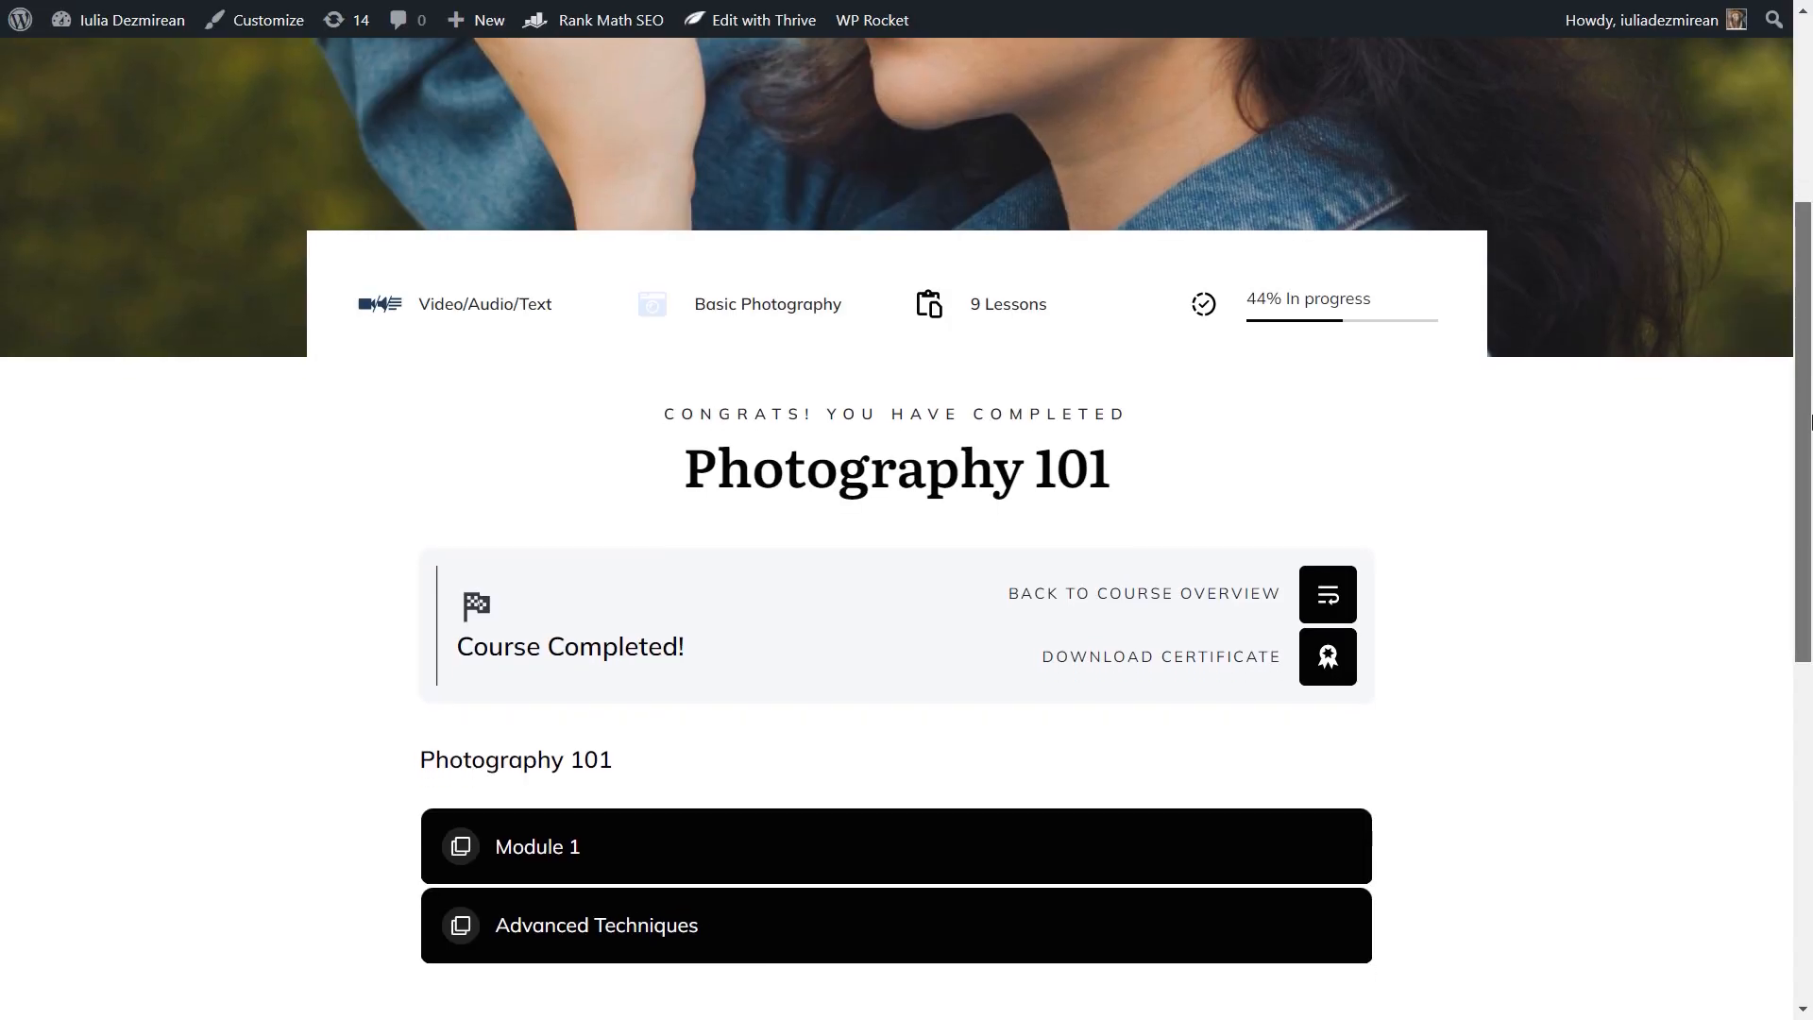
{"action": "scroll", "coordinate": [1417, 566], "scroll_direction": "down", "scroll_amount": 3}
{"action": "scroll", "coordinate": [1421, 567], "scroll_direction": "up", "scroll_amount": 4}
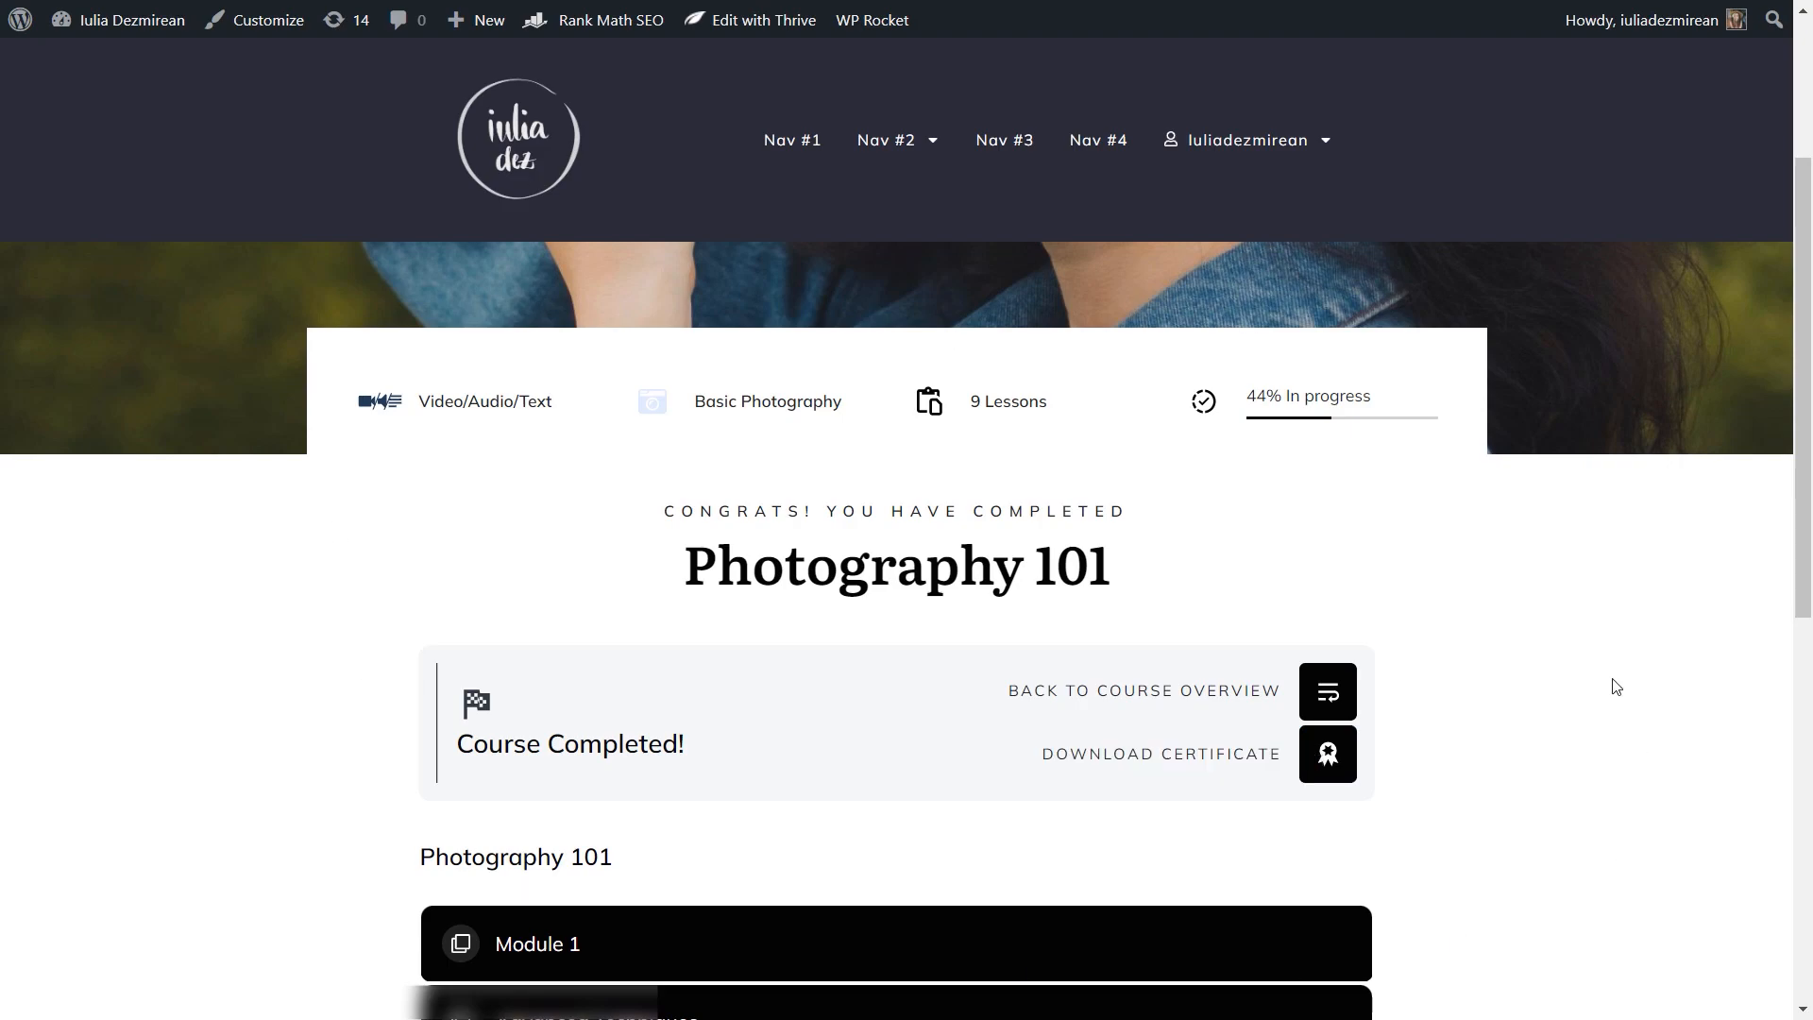
{"action": "left_click_drag", "start_coordinate": [638, 588], "coordinate": [1170, 588]}
{"action": "left_click", "coordinate": [1213, 581]}
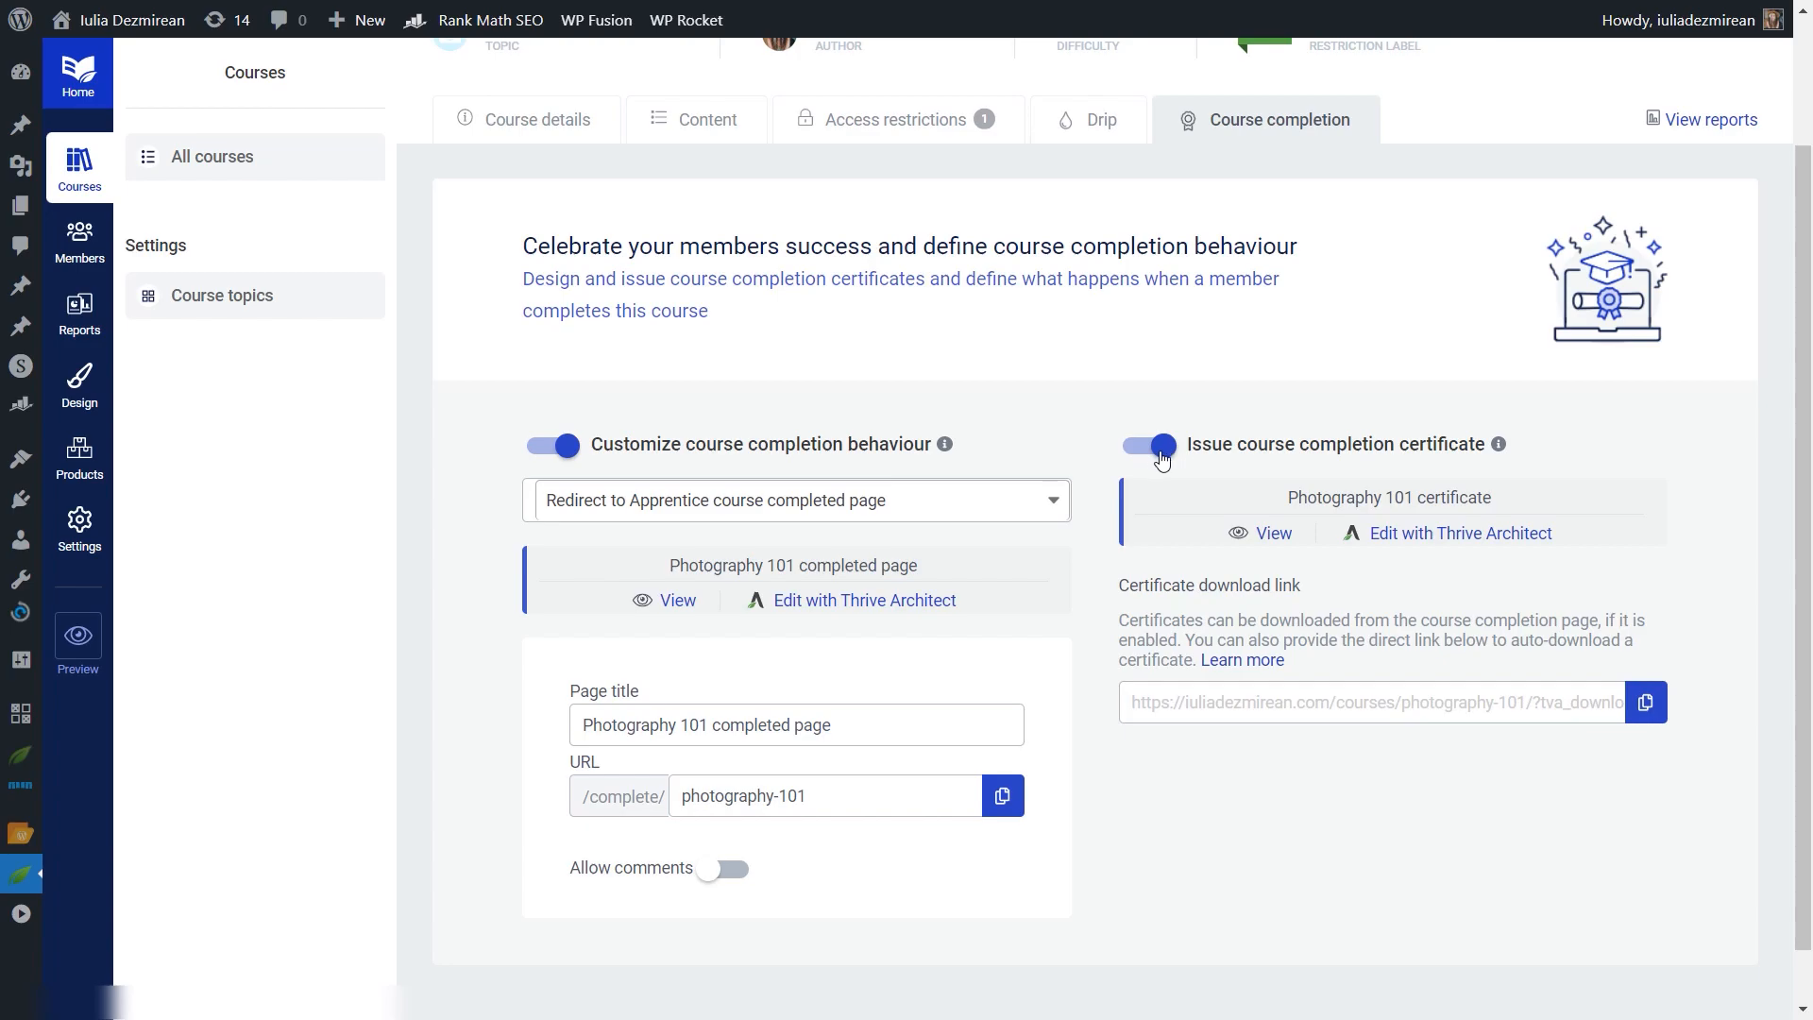
Turn off issuing the course completion certificate and view the Photography 101 completed page
{"action": "left_click", "coordinate": [1165, 456]}
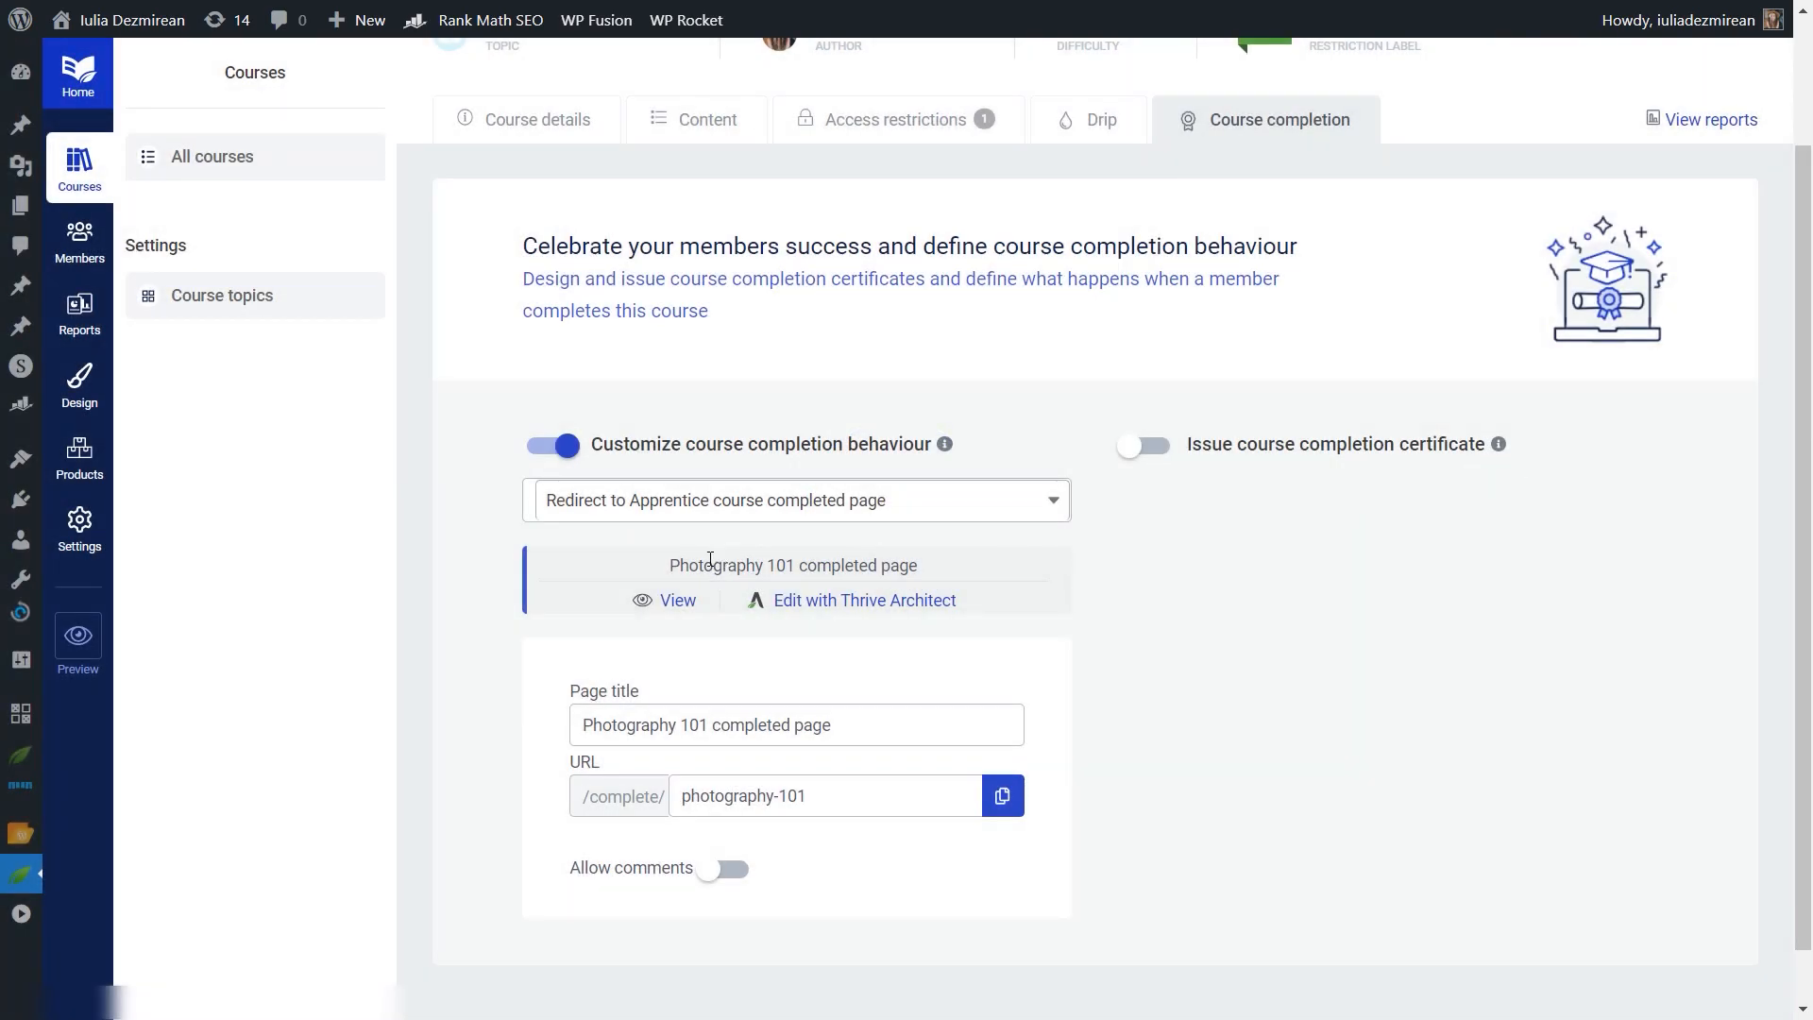
{"action": "left_click", "coordinate": [664, 604]}
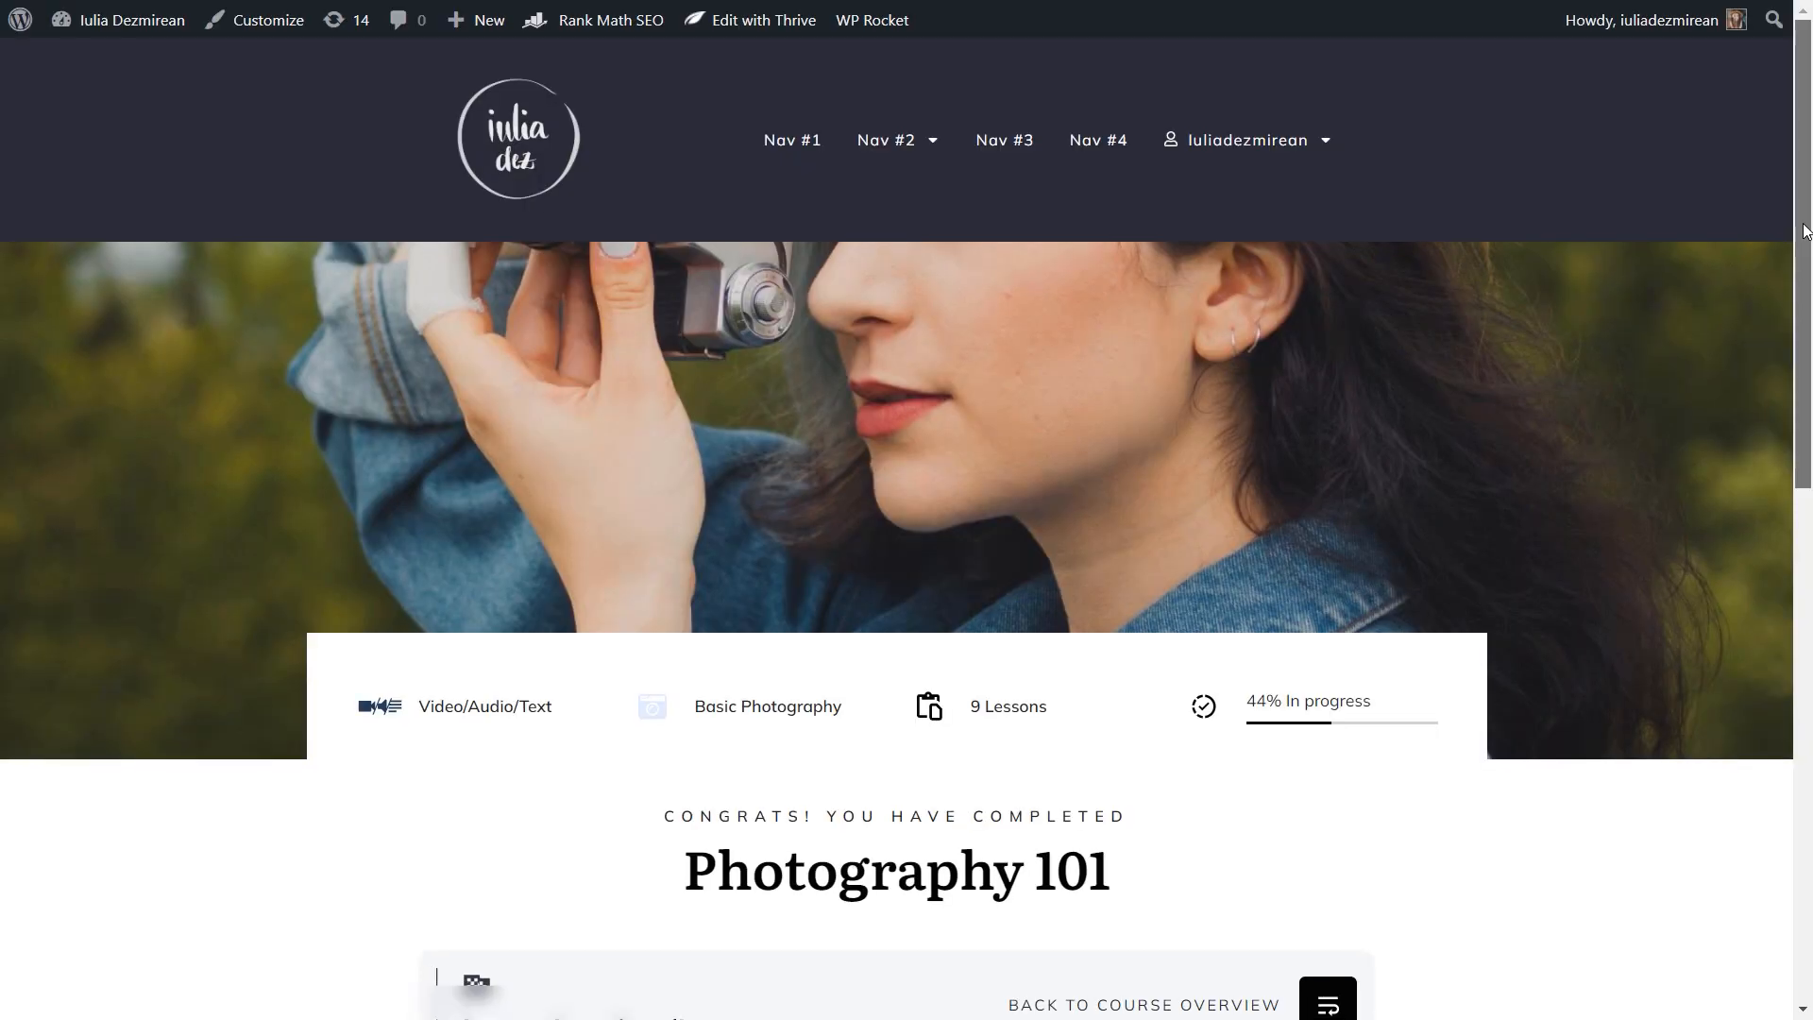
{"action": "left_click_drag", "start_coordinate": [1806, 231], "coordinate": [1704, 365]}
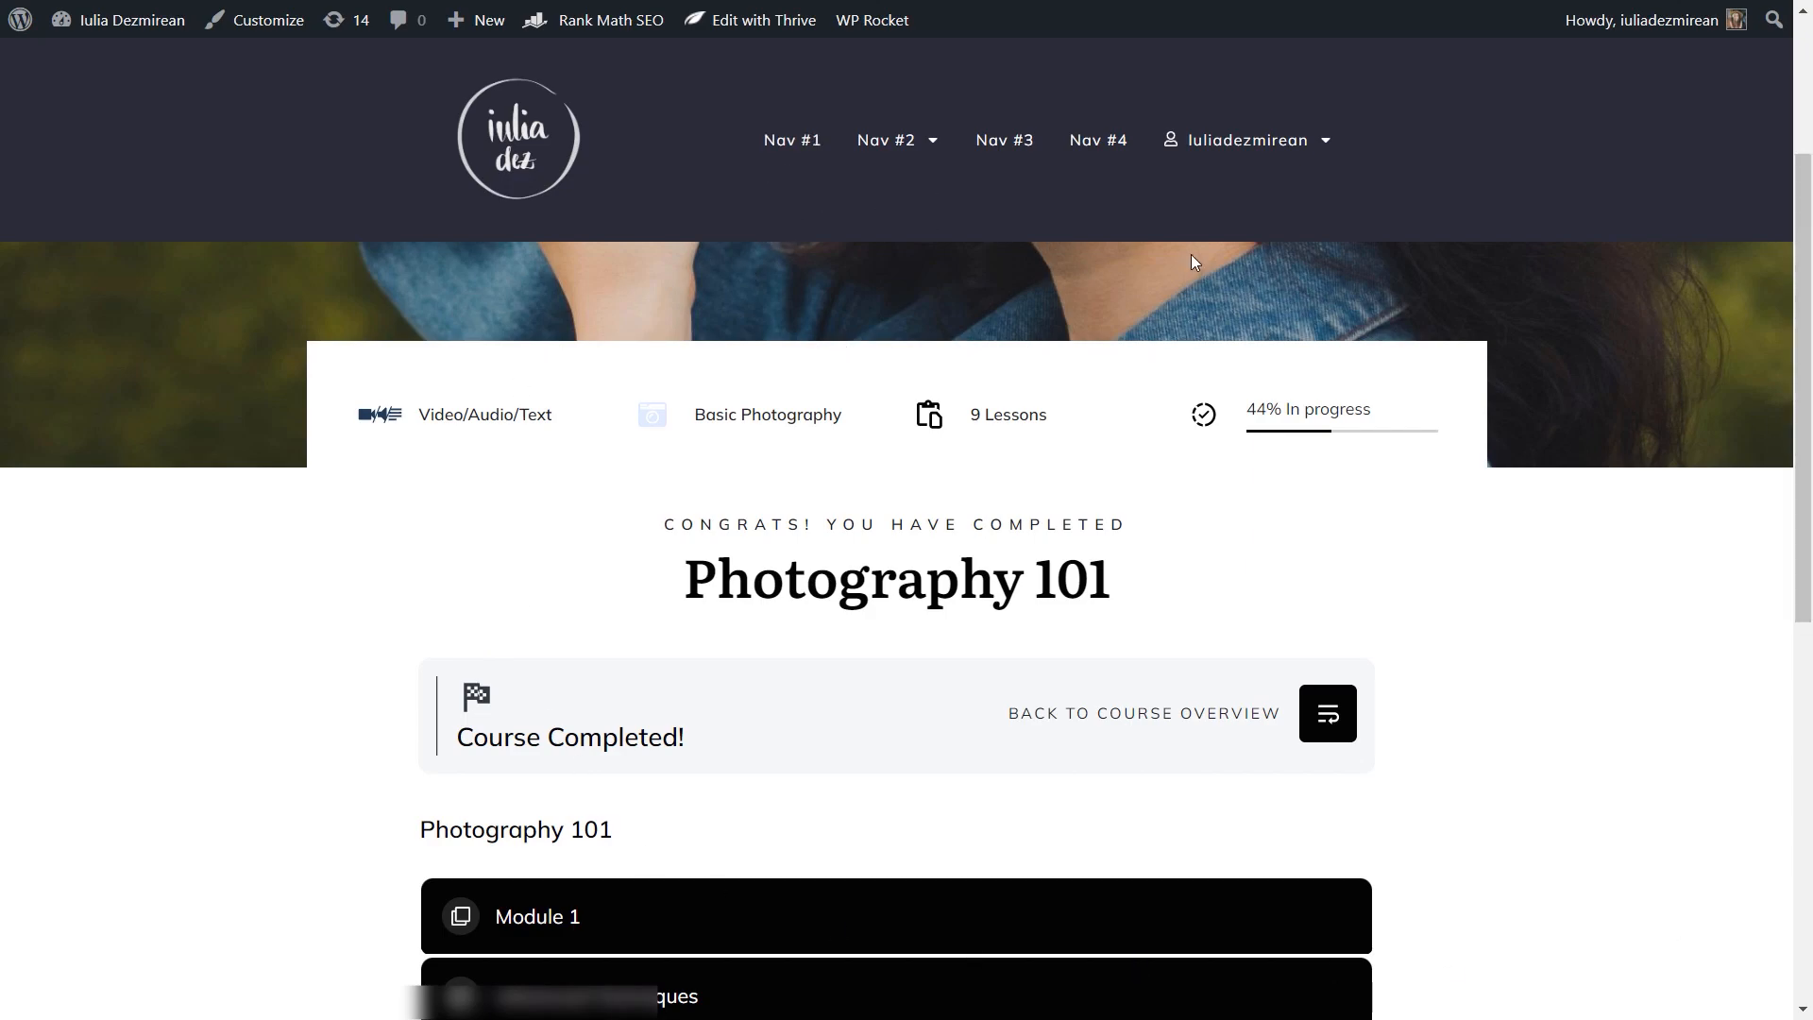
{"action": "mouse_move", "coordinate": [756, 34]}
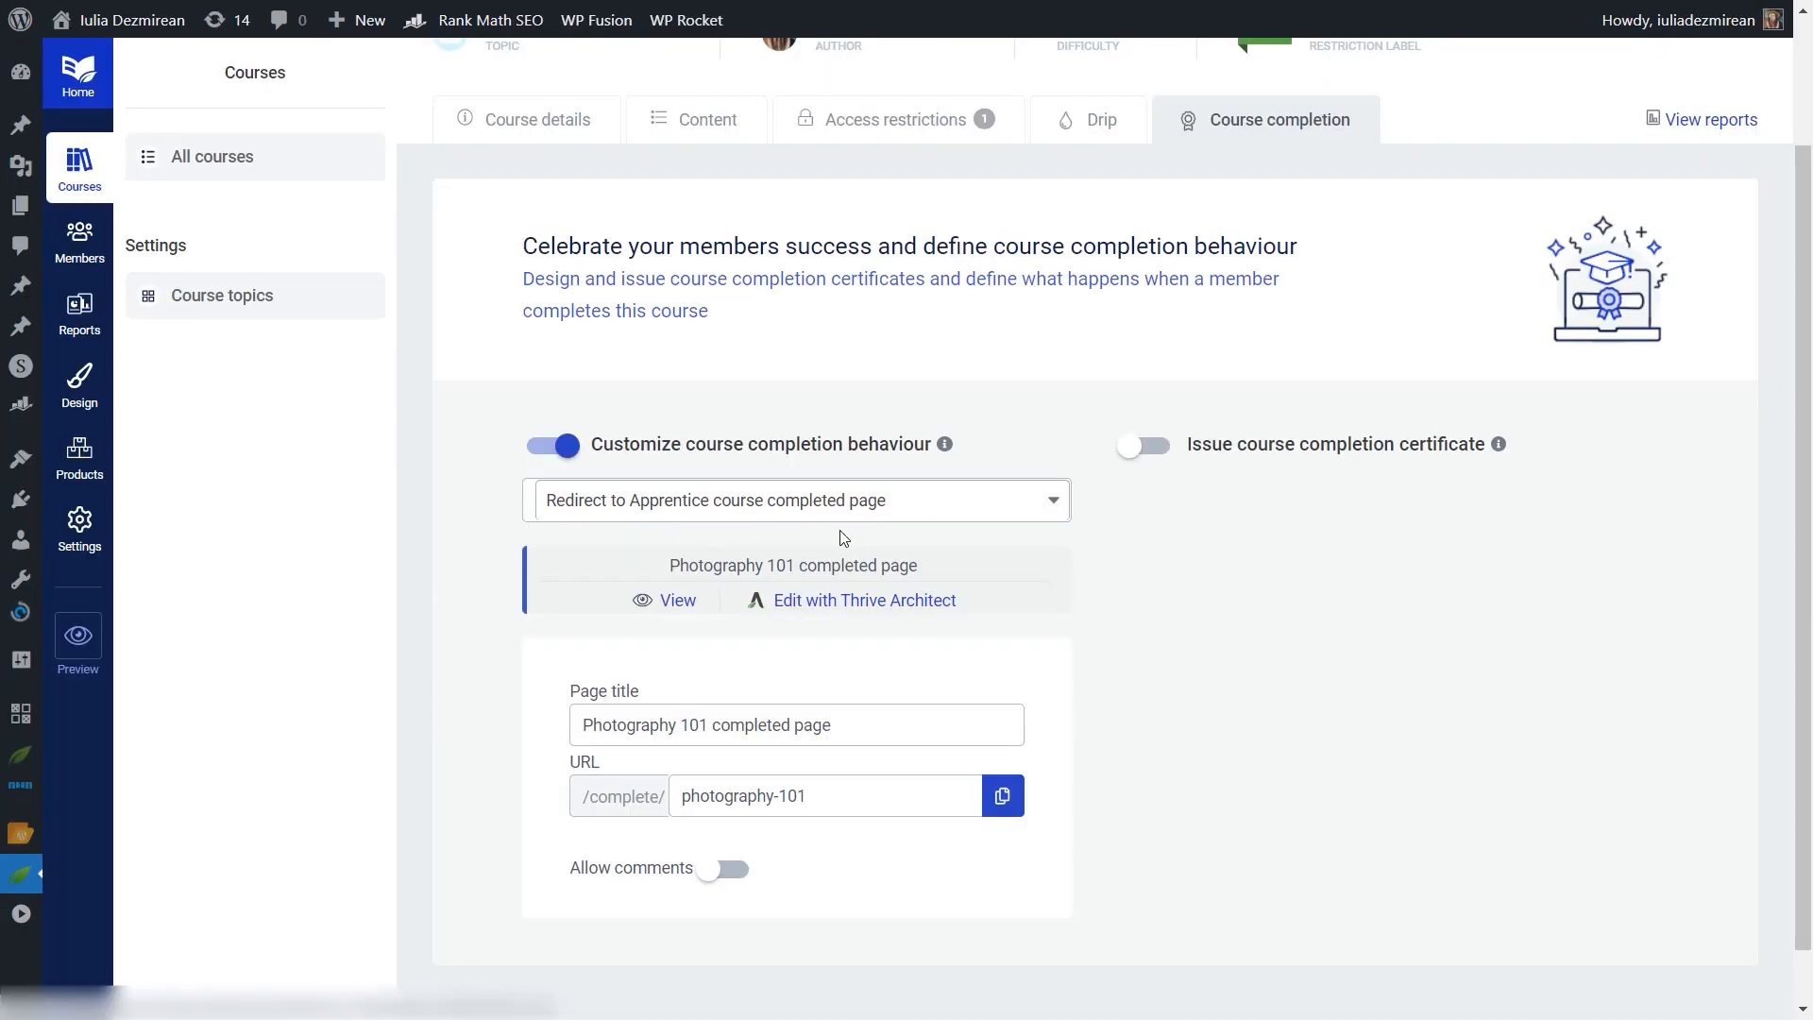
Open the Photography 101 completed page in Thrive Architect and switch to the Thrive Apprentice Visual Template Editor for its current template
{"action": "left_click", "coordinate": [824, 604]}
{"action": "left_click_drag", "start_coordinate": [1763, 73], "coordinate": [1751, 274]}
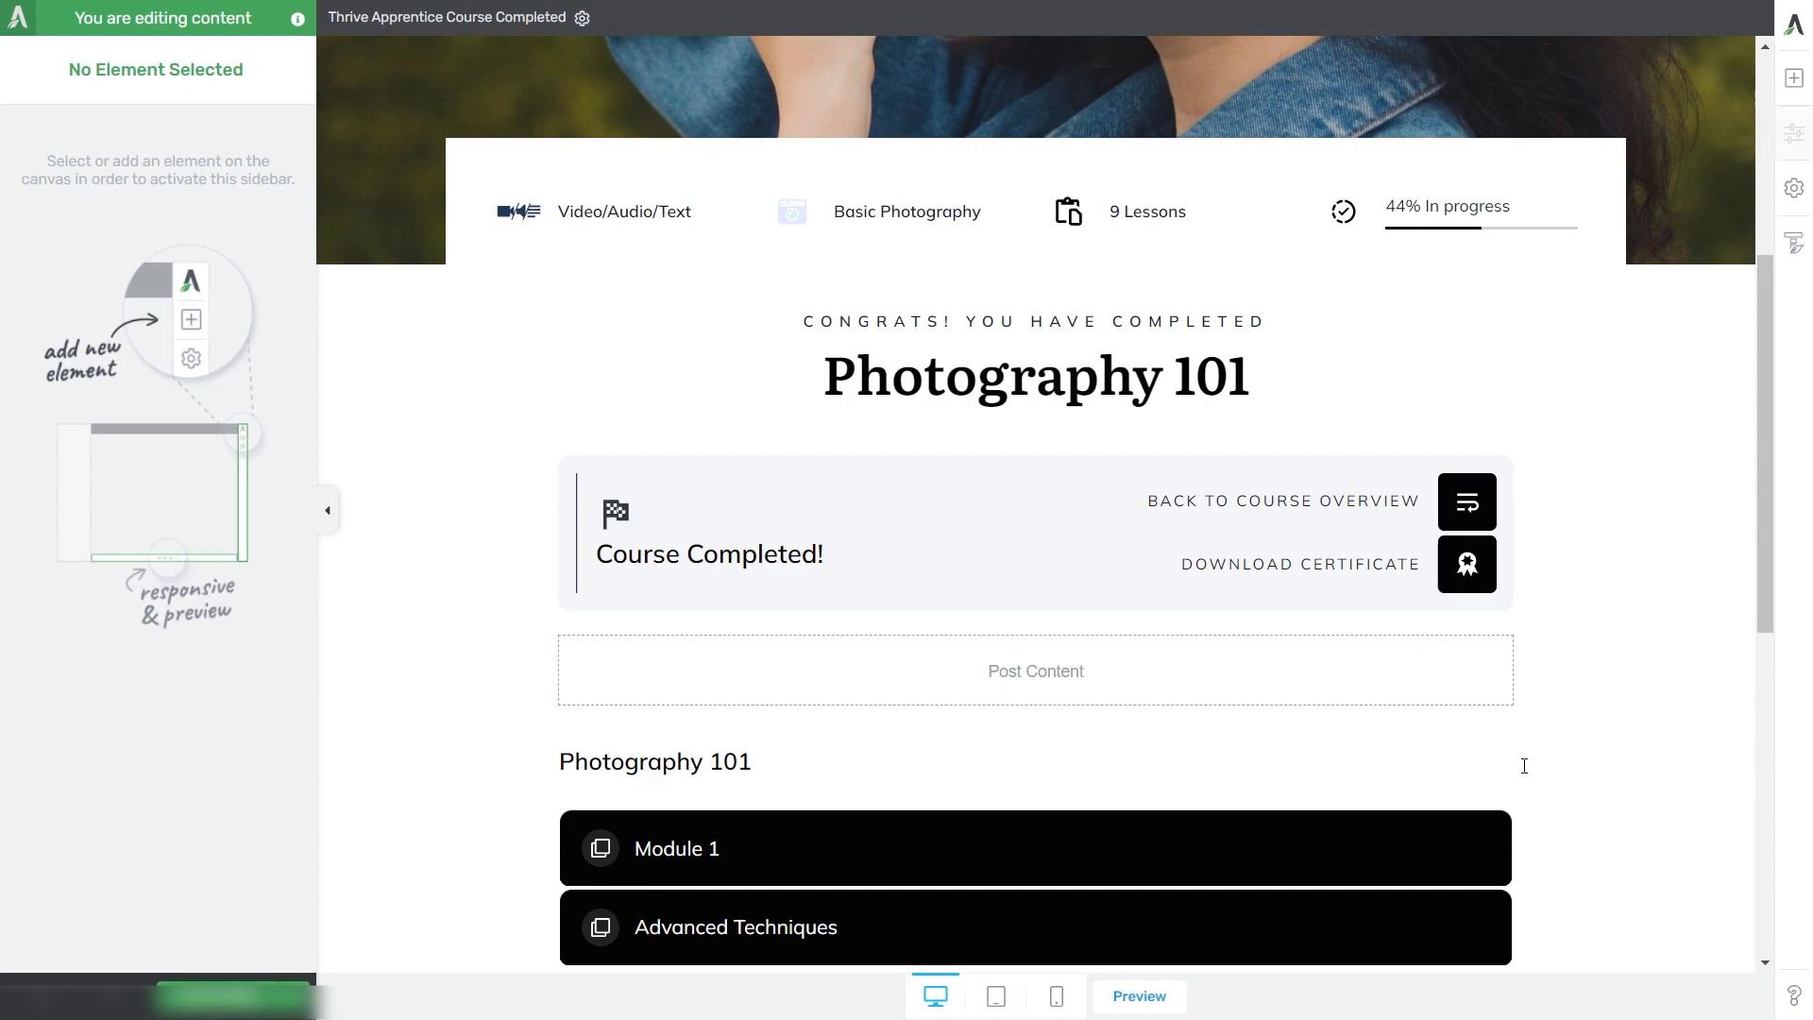
{"action": "left_click_drag", "start_coordinate": [910, 603], "coordinate": [981, 581]}
{"action": "left_click", "coordinate": [980, 581]}
{"action": "left_click", "coordinate": [1028, 505]}
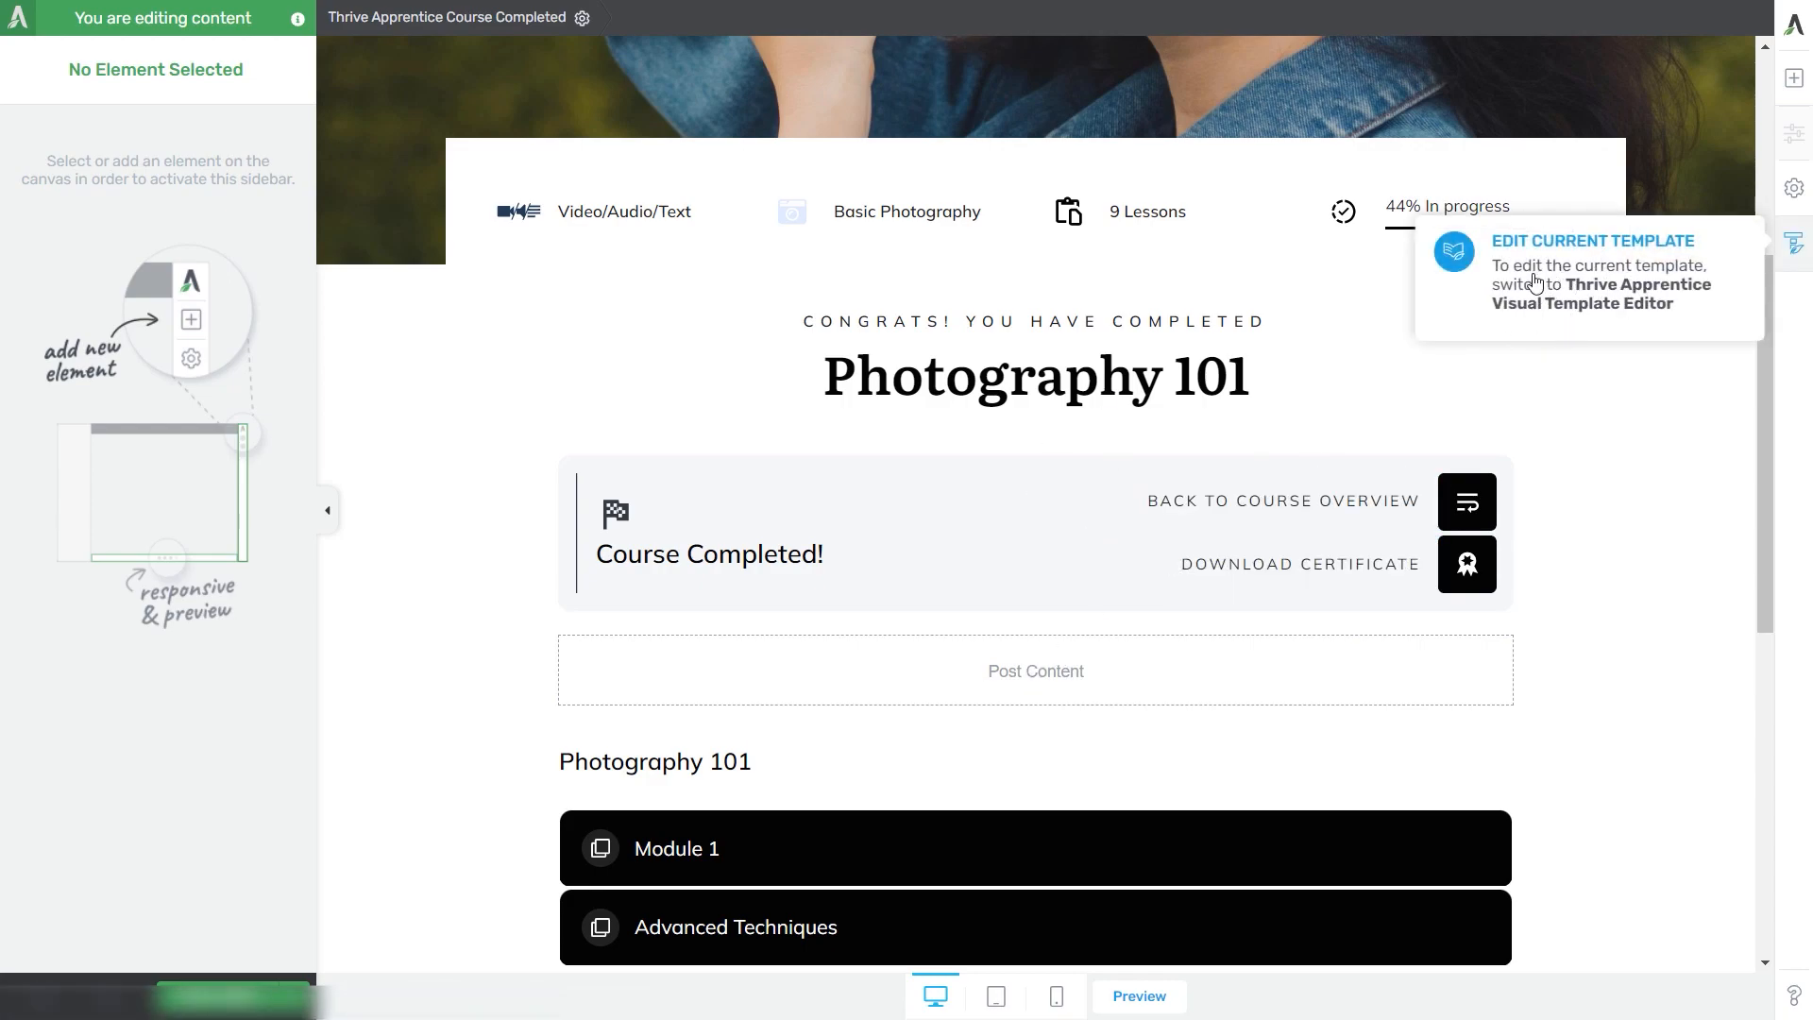
{"action": "left_click", "coordinate": [1793, 253]}
{"action": "scroll", "coordinate": [1617, 353], "scroll_direction": "down", "scroll_amount": 3}
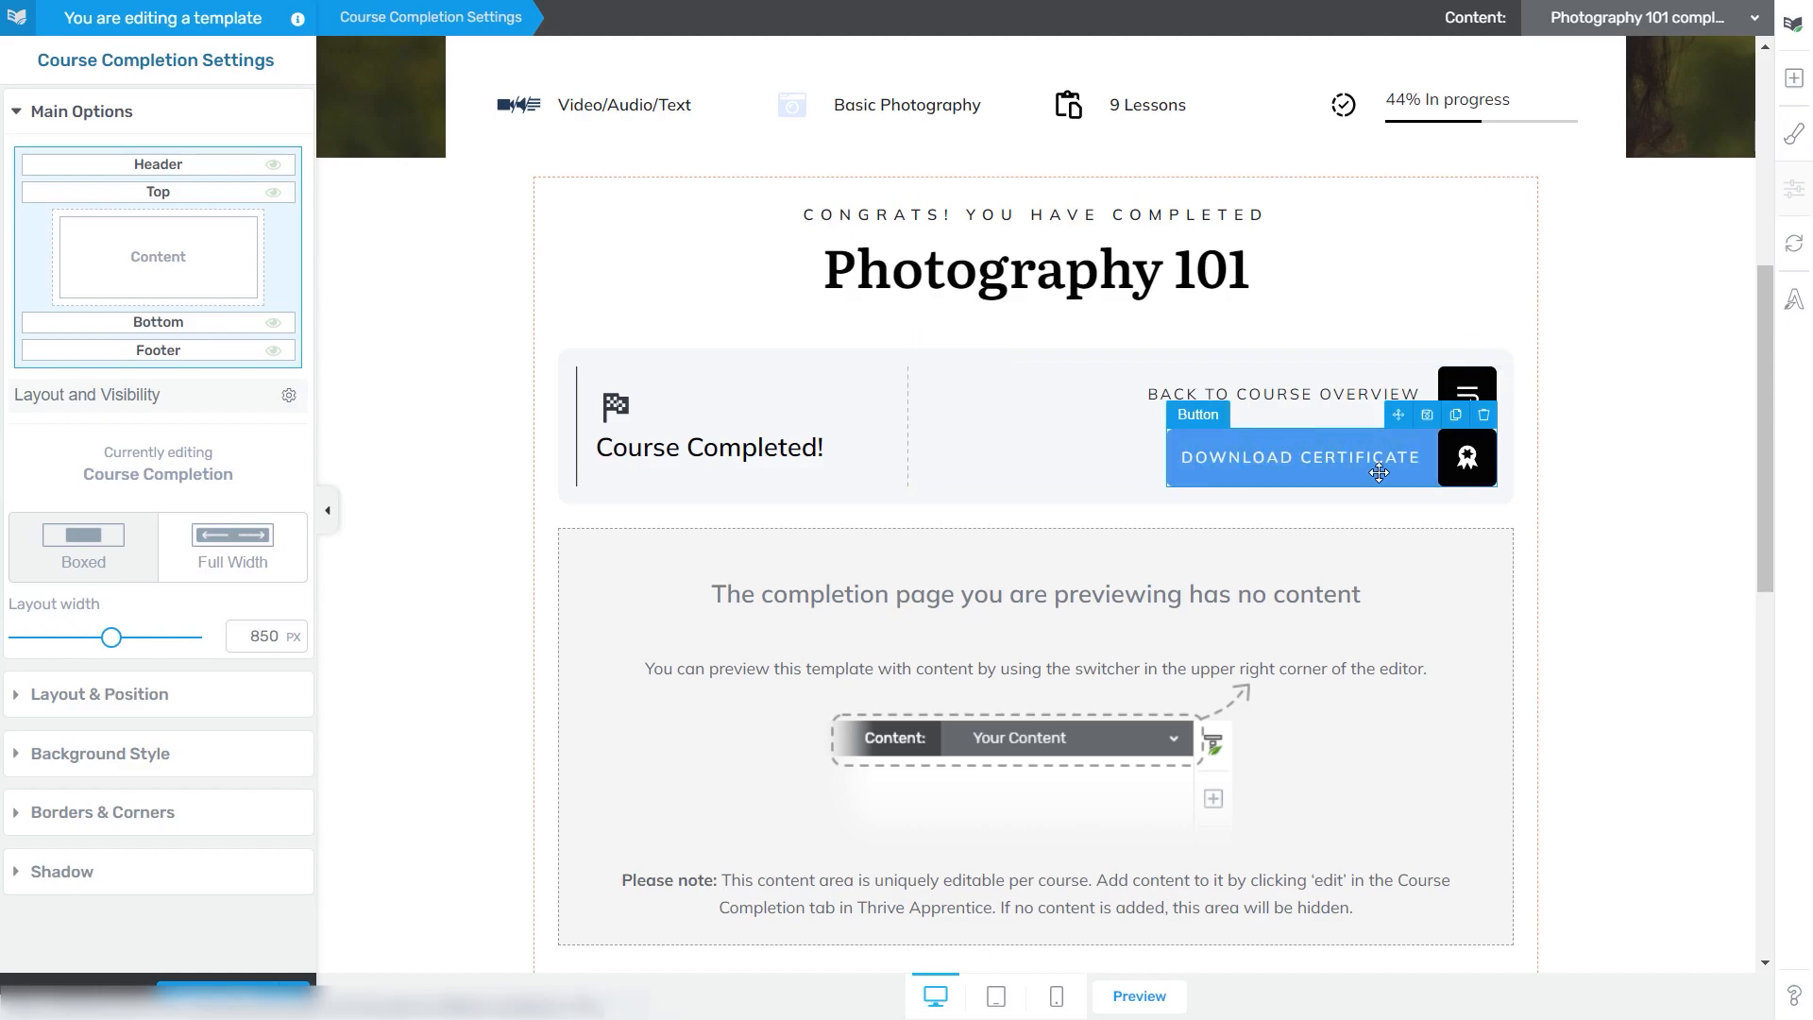
Inspect the Download Certificate button's settings, including the background style of its Hover state and its borders and corners
{"action": "left_click", "coordinate": [1477, 447]}
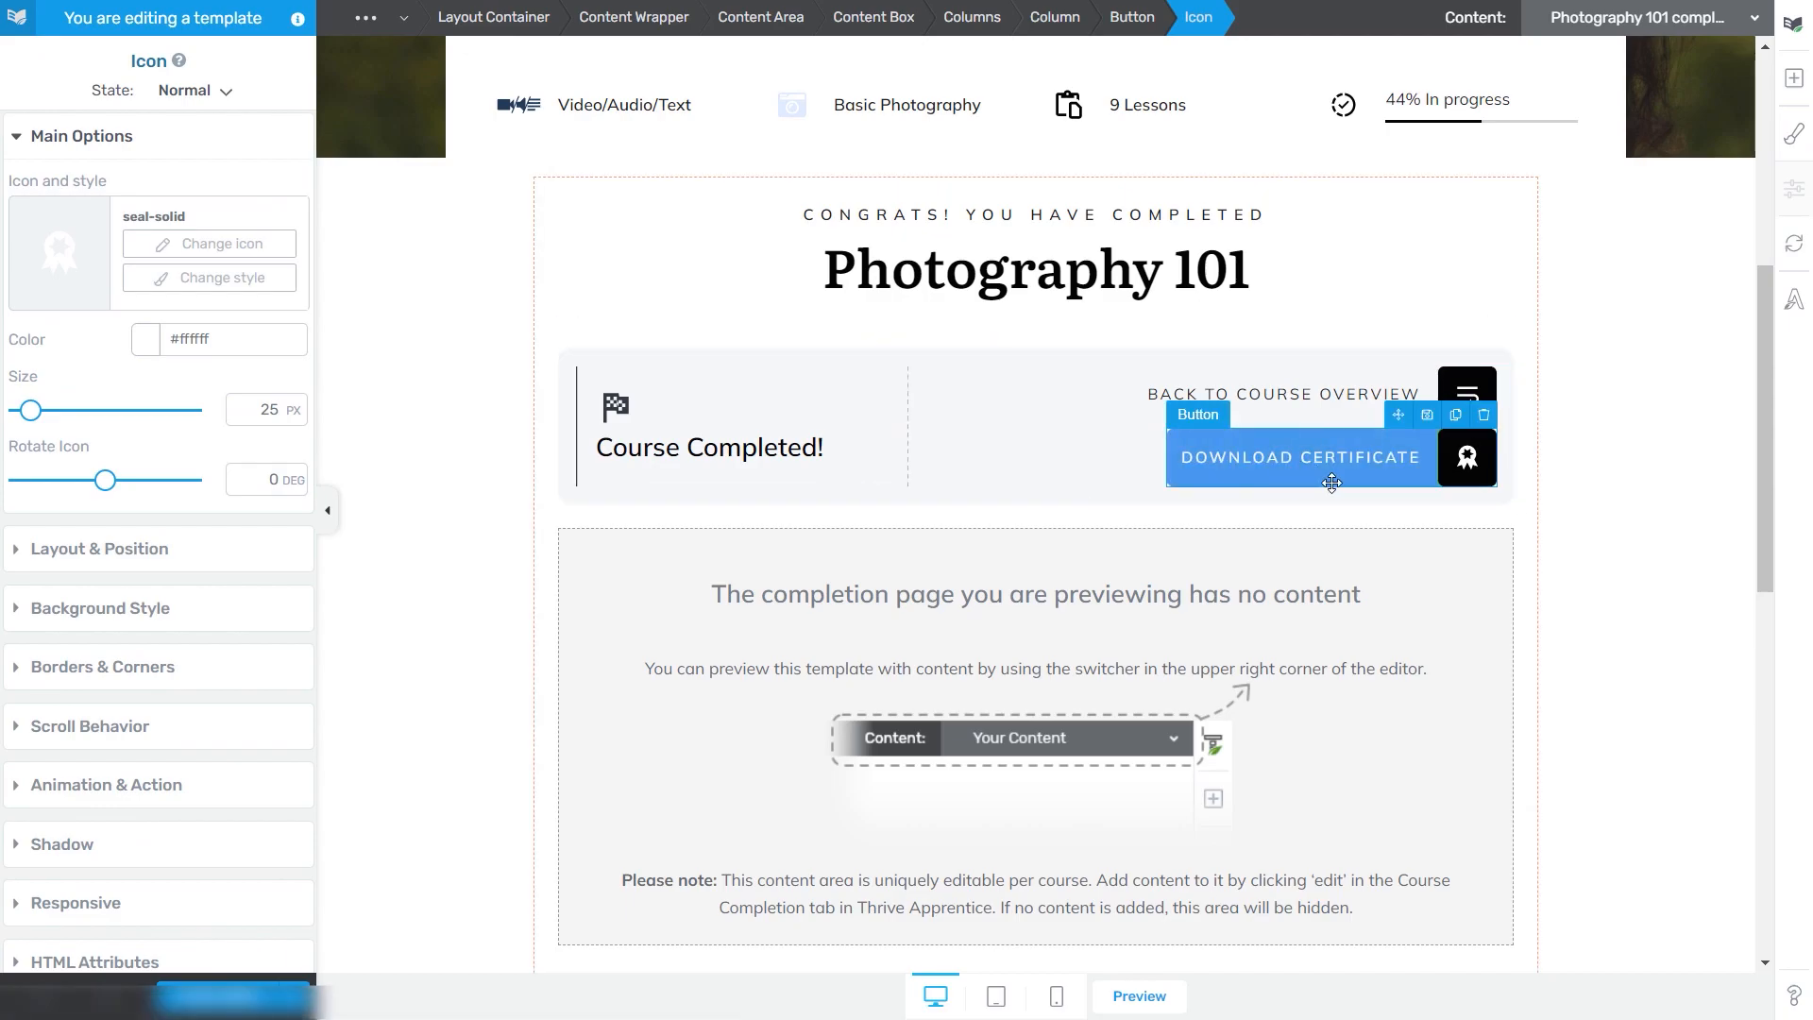
{"action": "left_click", "coordinate": [1135, 21]}
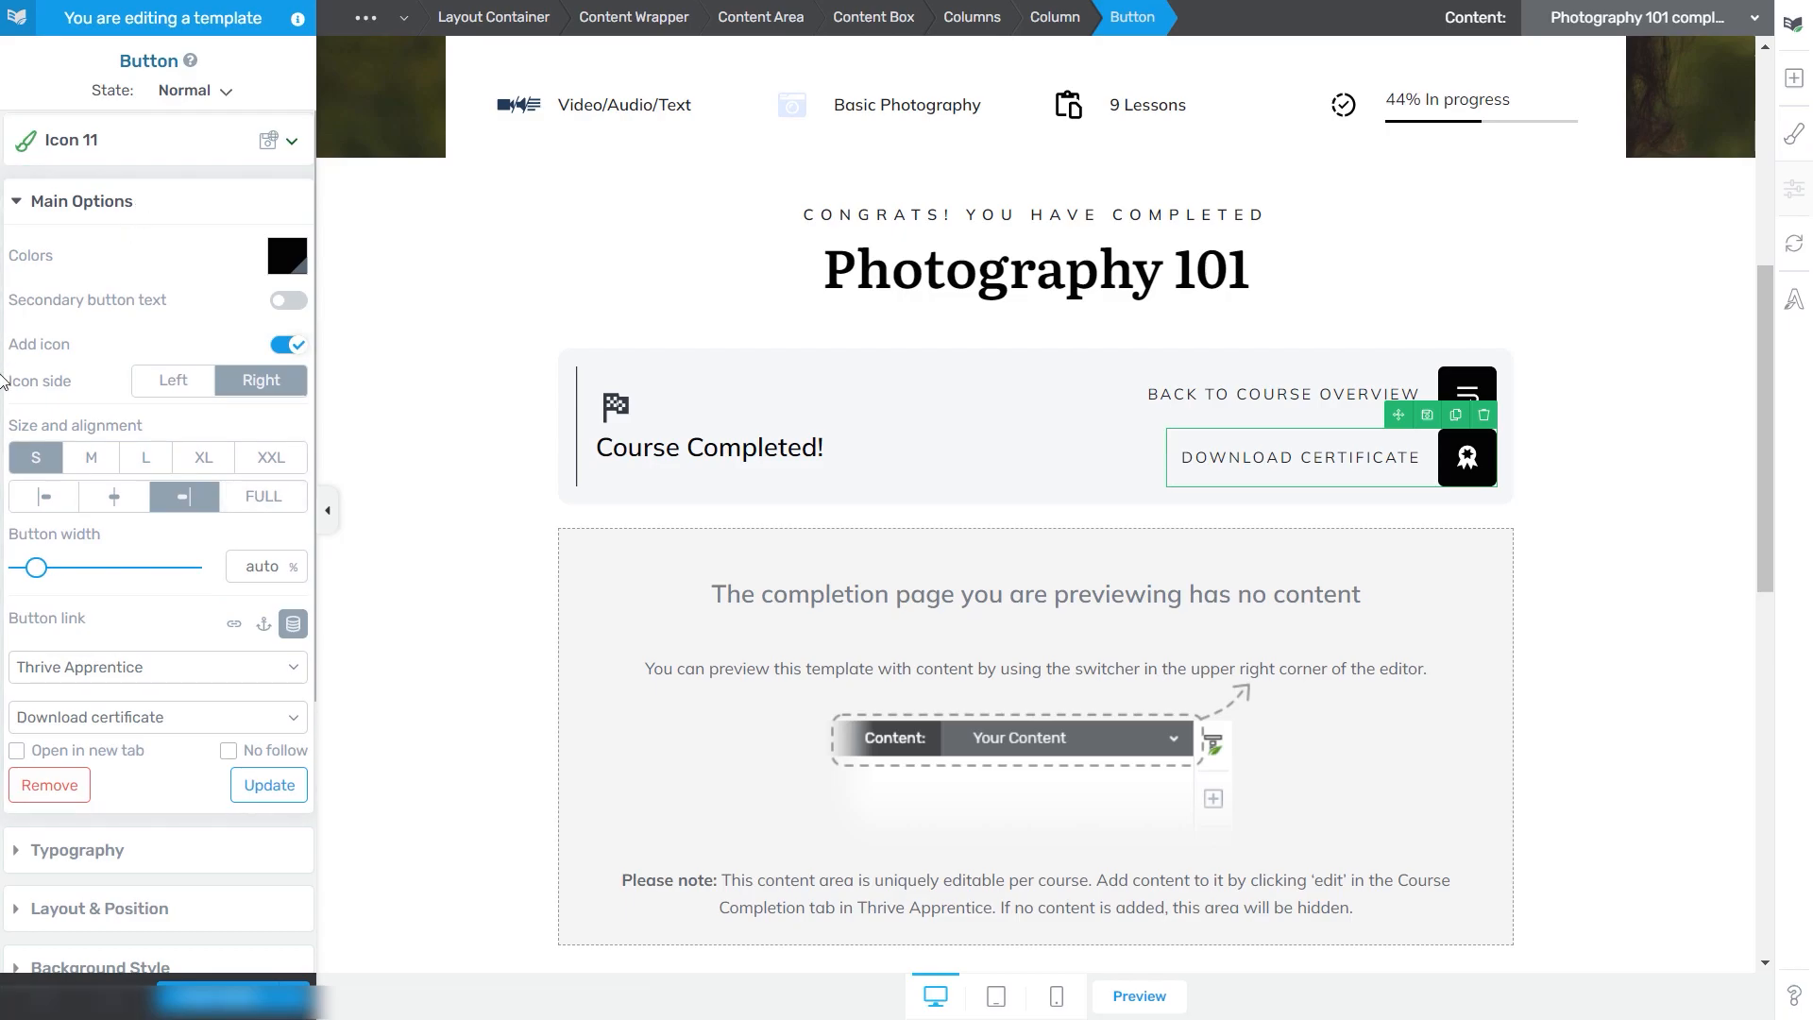
{"action": "left_click", "coordinate": [184, 95]}
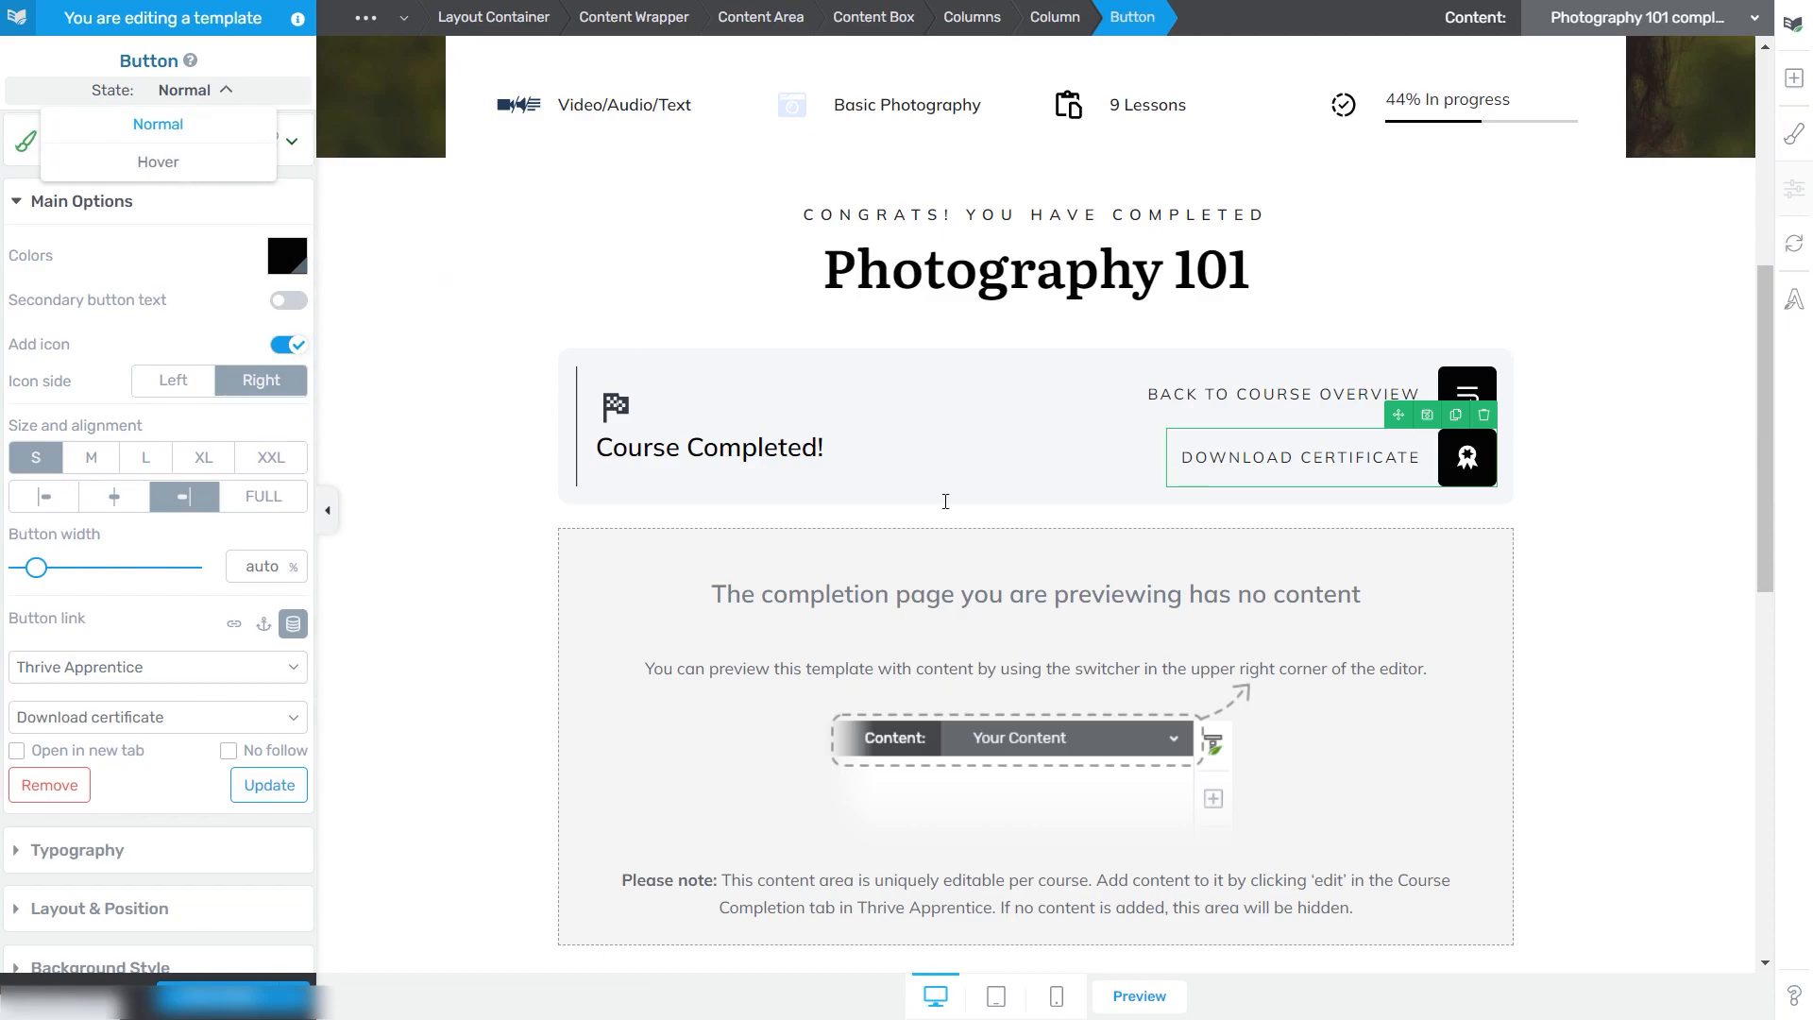
{"action": "left_click", "coordinate": [158, 162]}
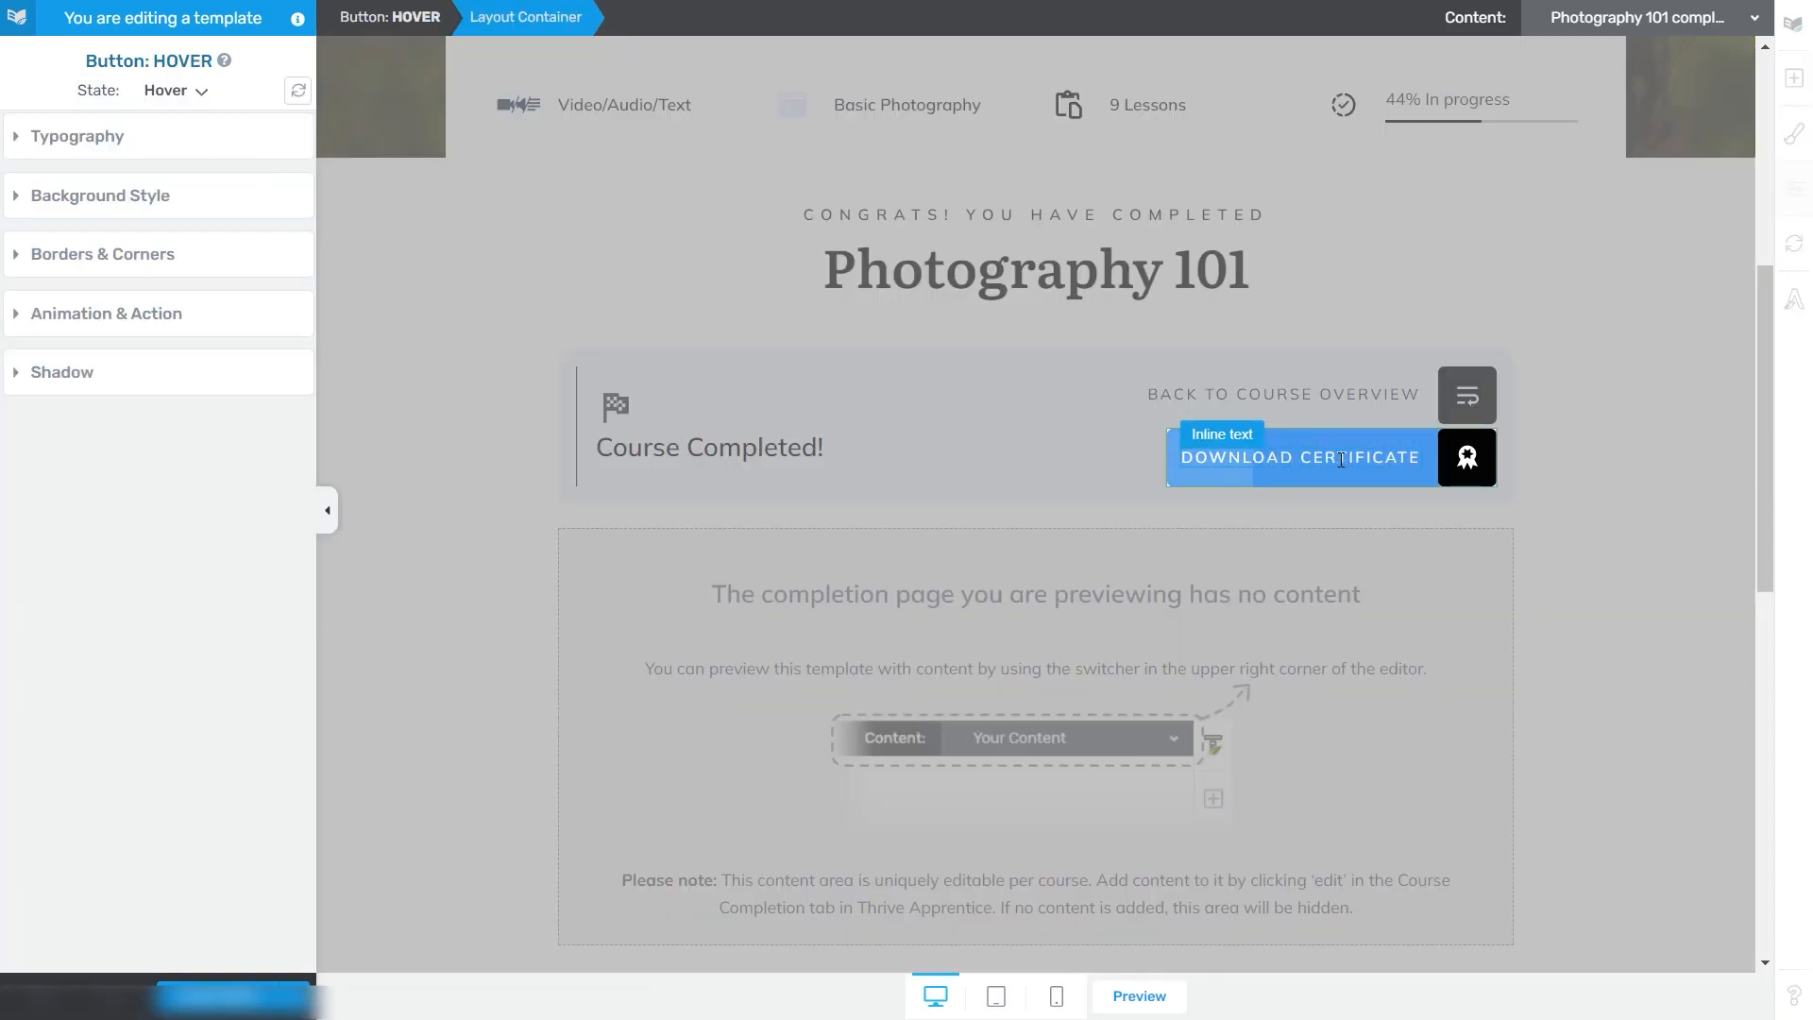
{"action": "left_click", "coordinate": [151, 196]}
{"action": "left_click", "coordinate": [131, 196]}
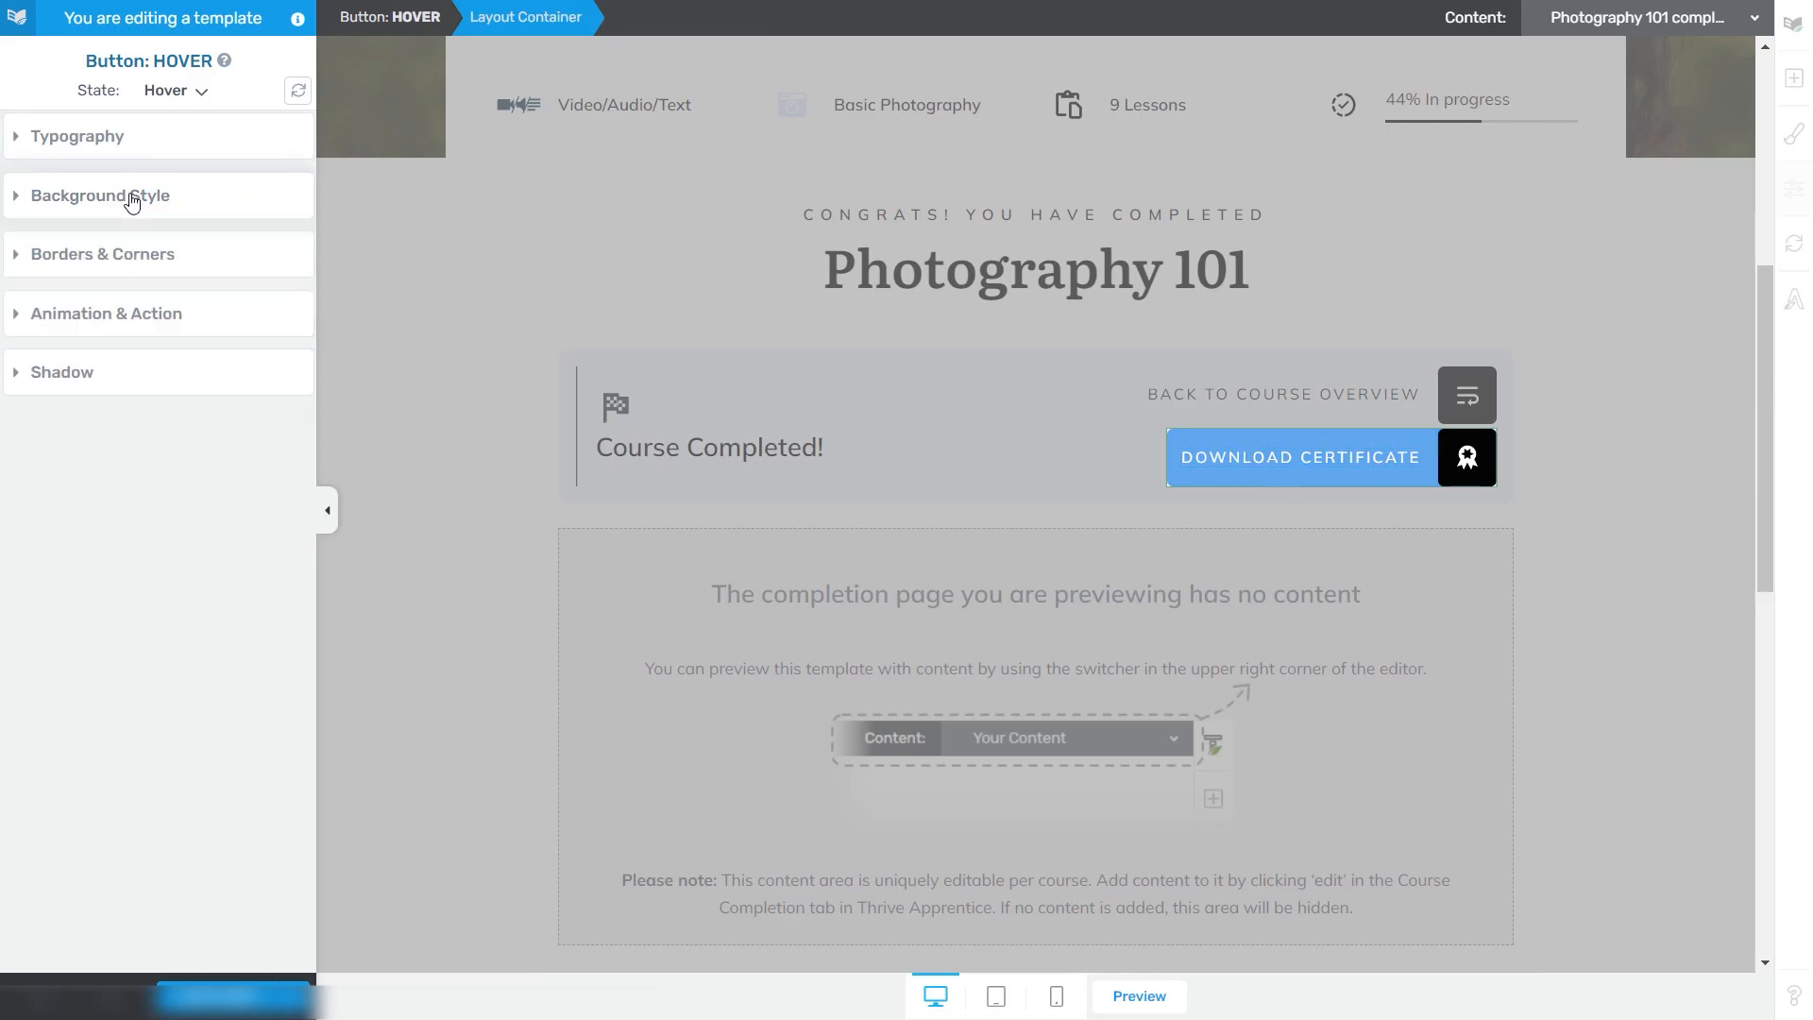
{"action": "left_click", "coordinate": [144, 153]}
{"action": "left_click", "coordinate": [144, 342]}
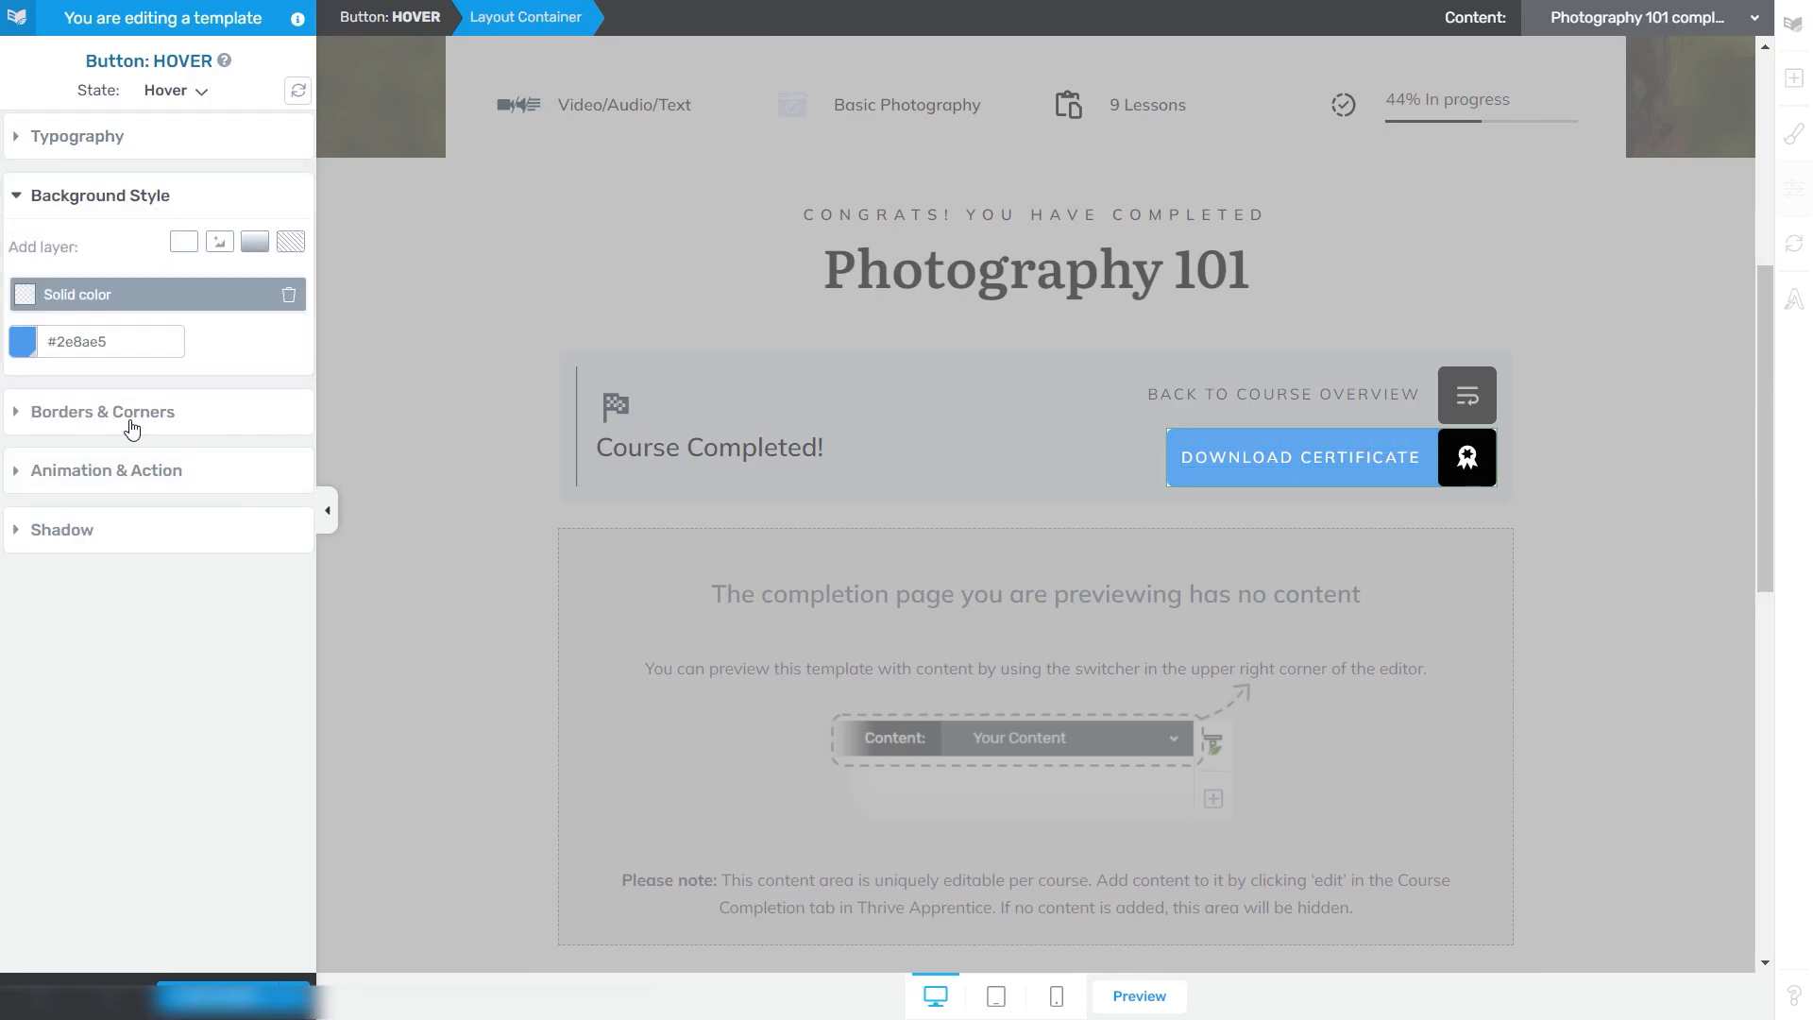
{"action": "left_click", "coordinate": [133, 416]}
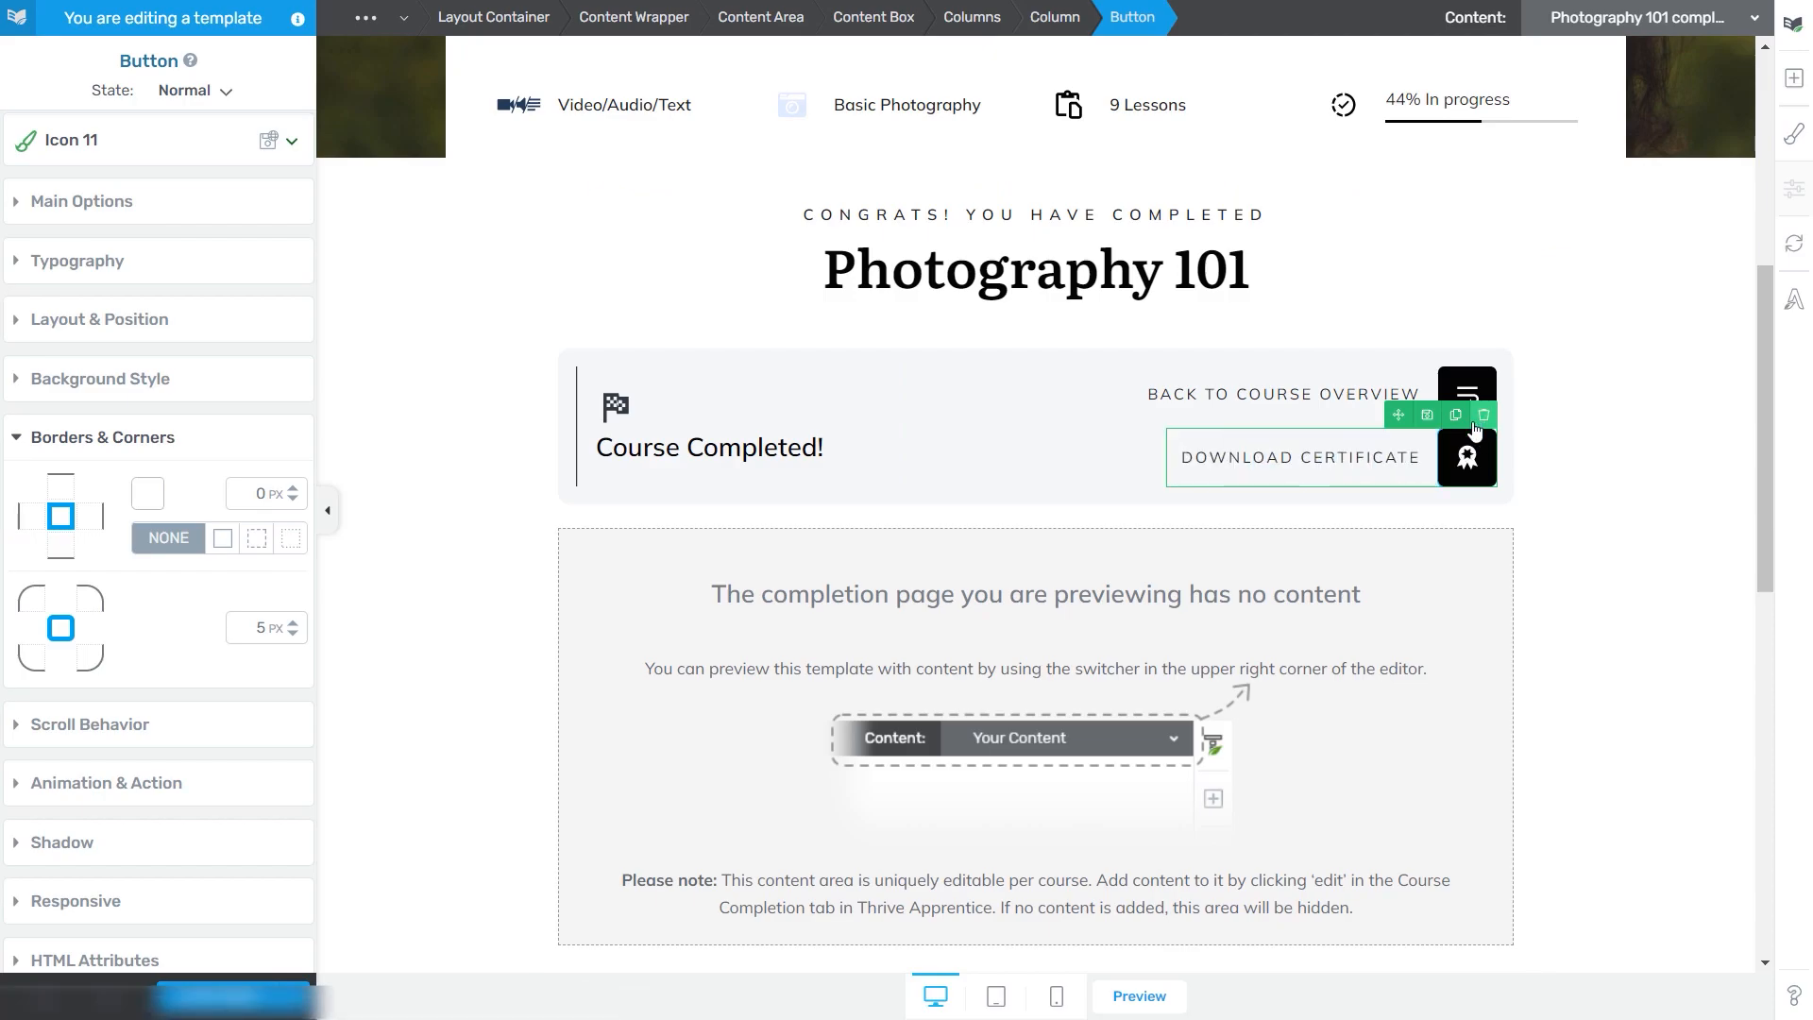
Delete the Download Certificate button and insert a Download certificate element between the Course Completed box and the content area
{"action": "left_click", "coordinate": [1481, 419]}
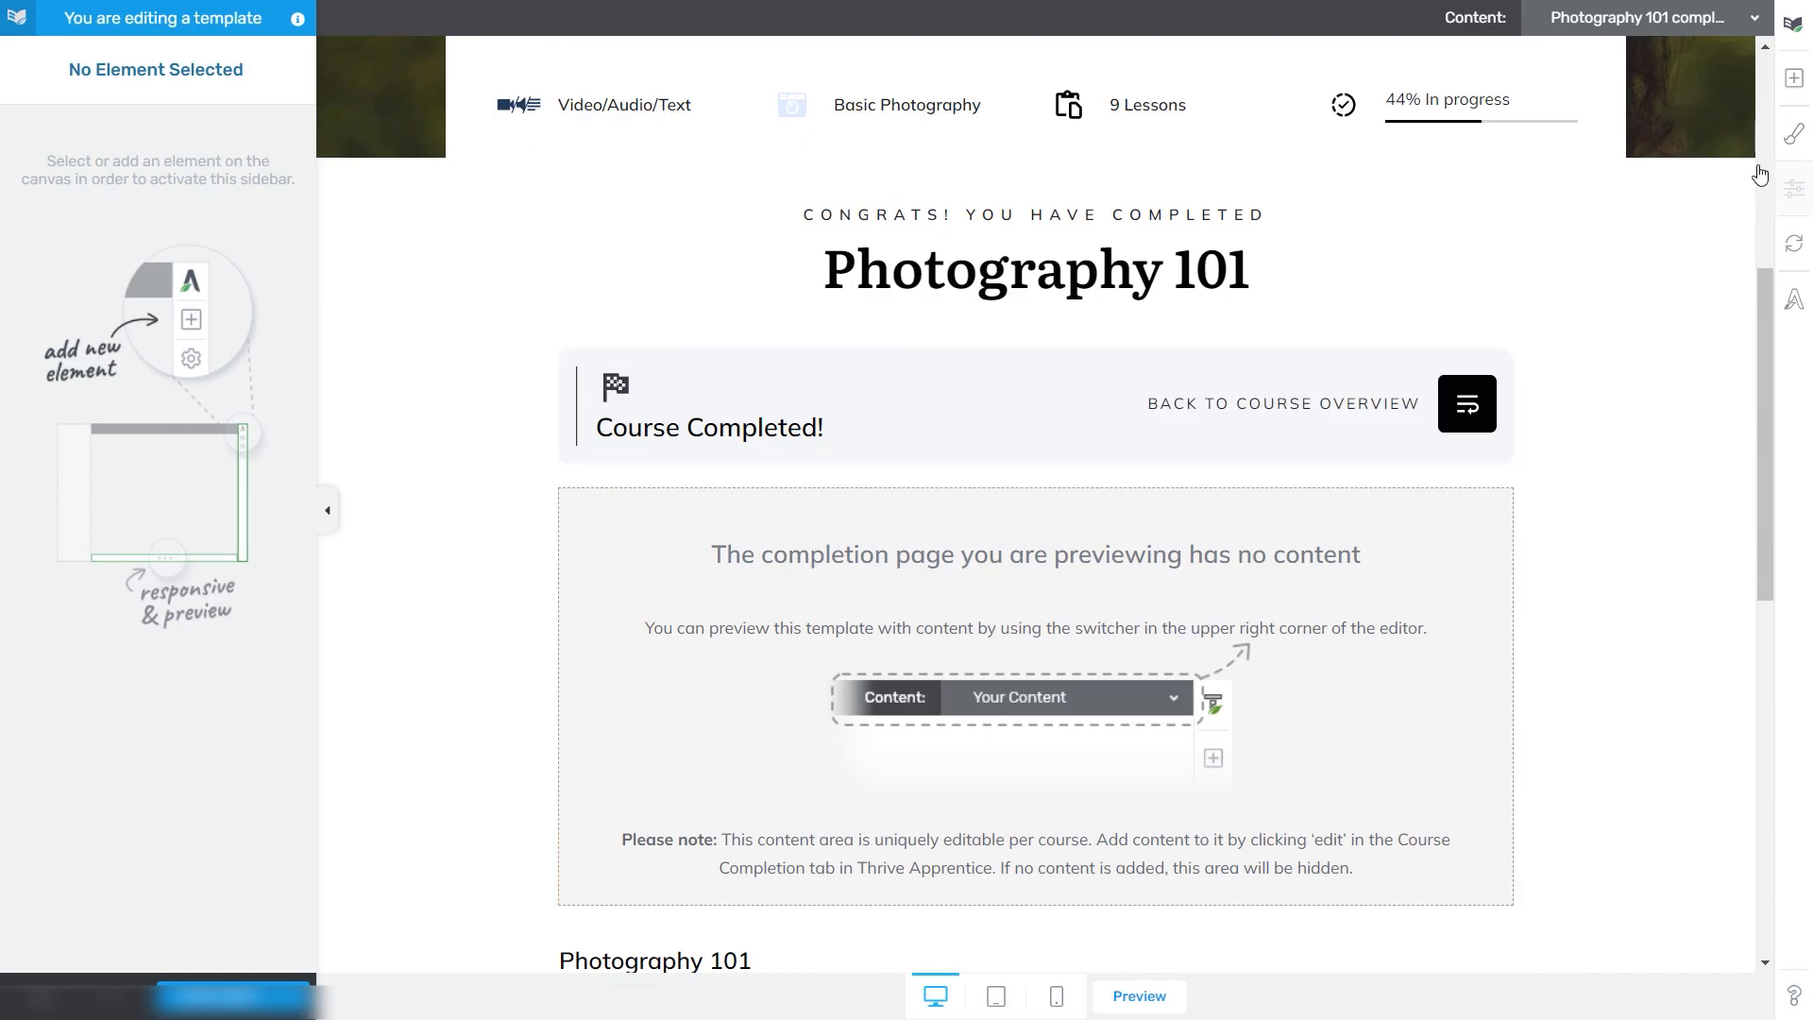
{"action": "left_click", "coordinate": [1795, 81]}
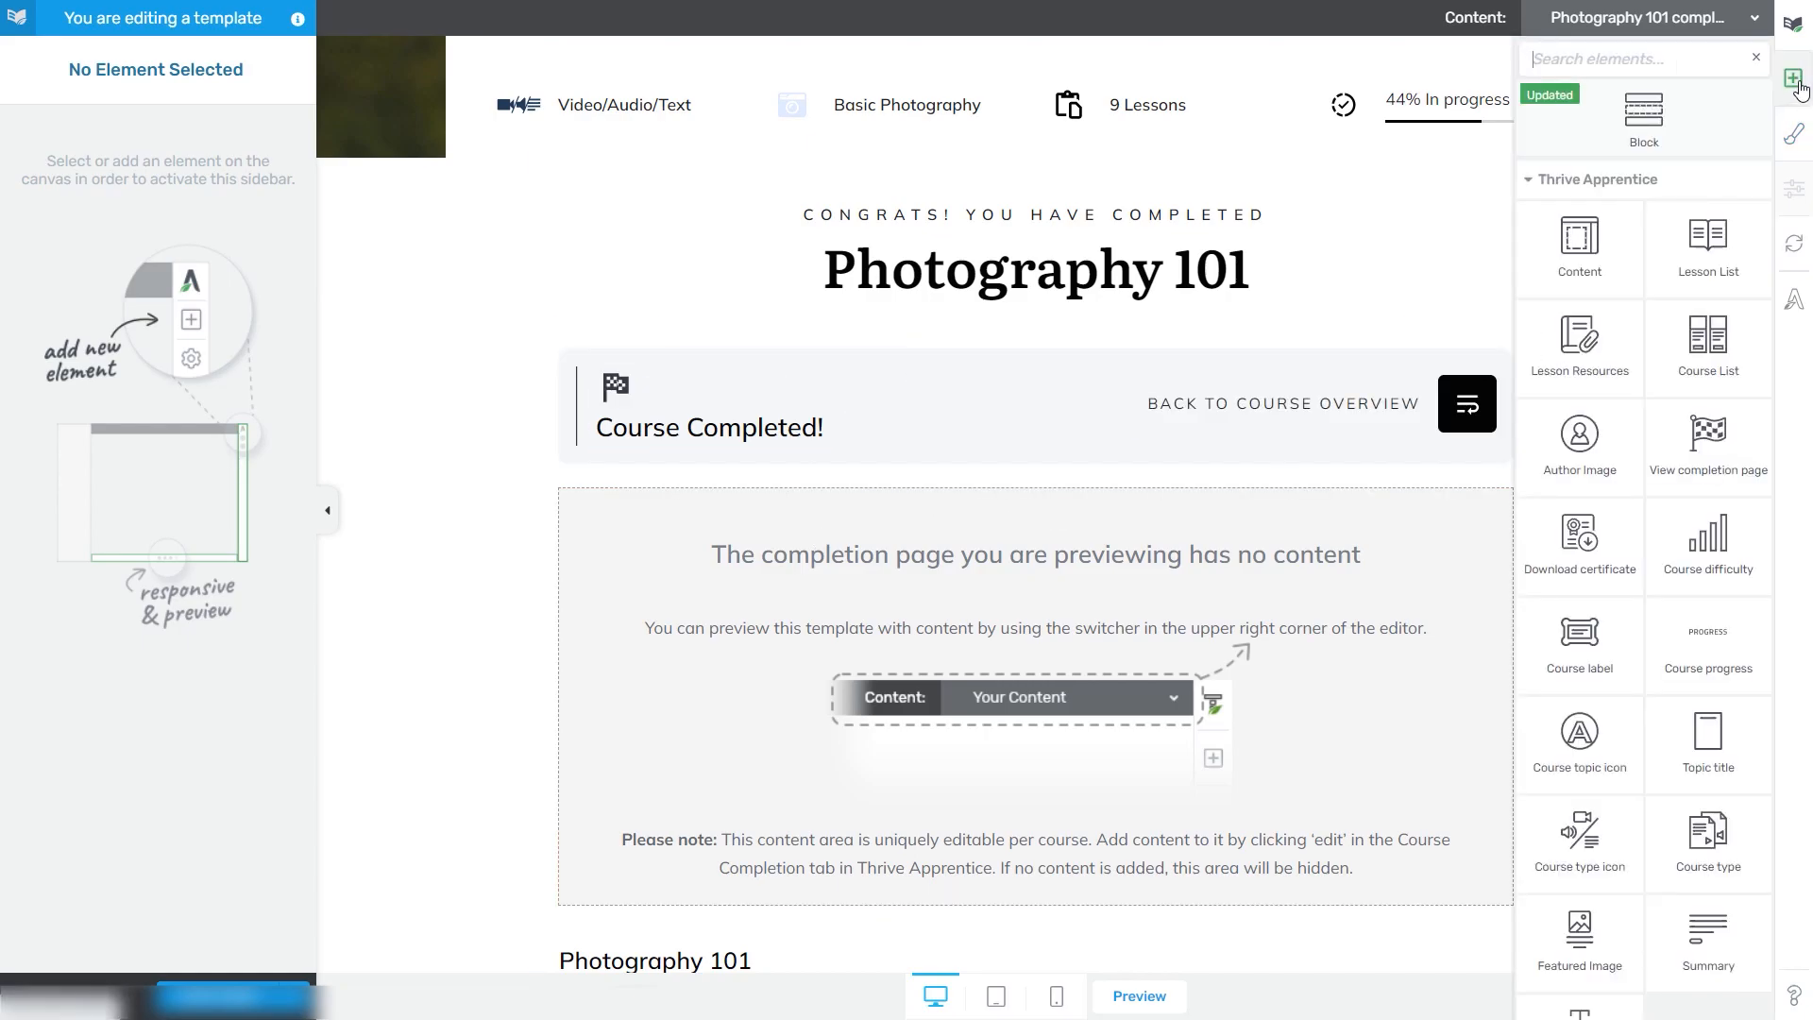
{"action": "type", "text": "down"}
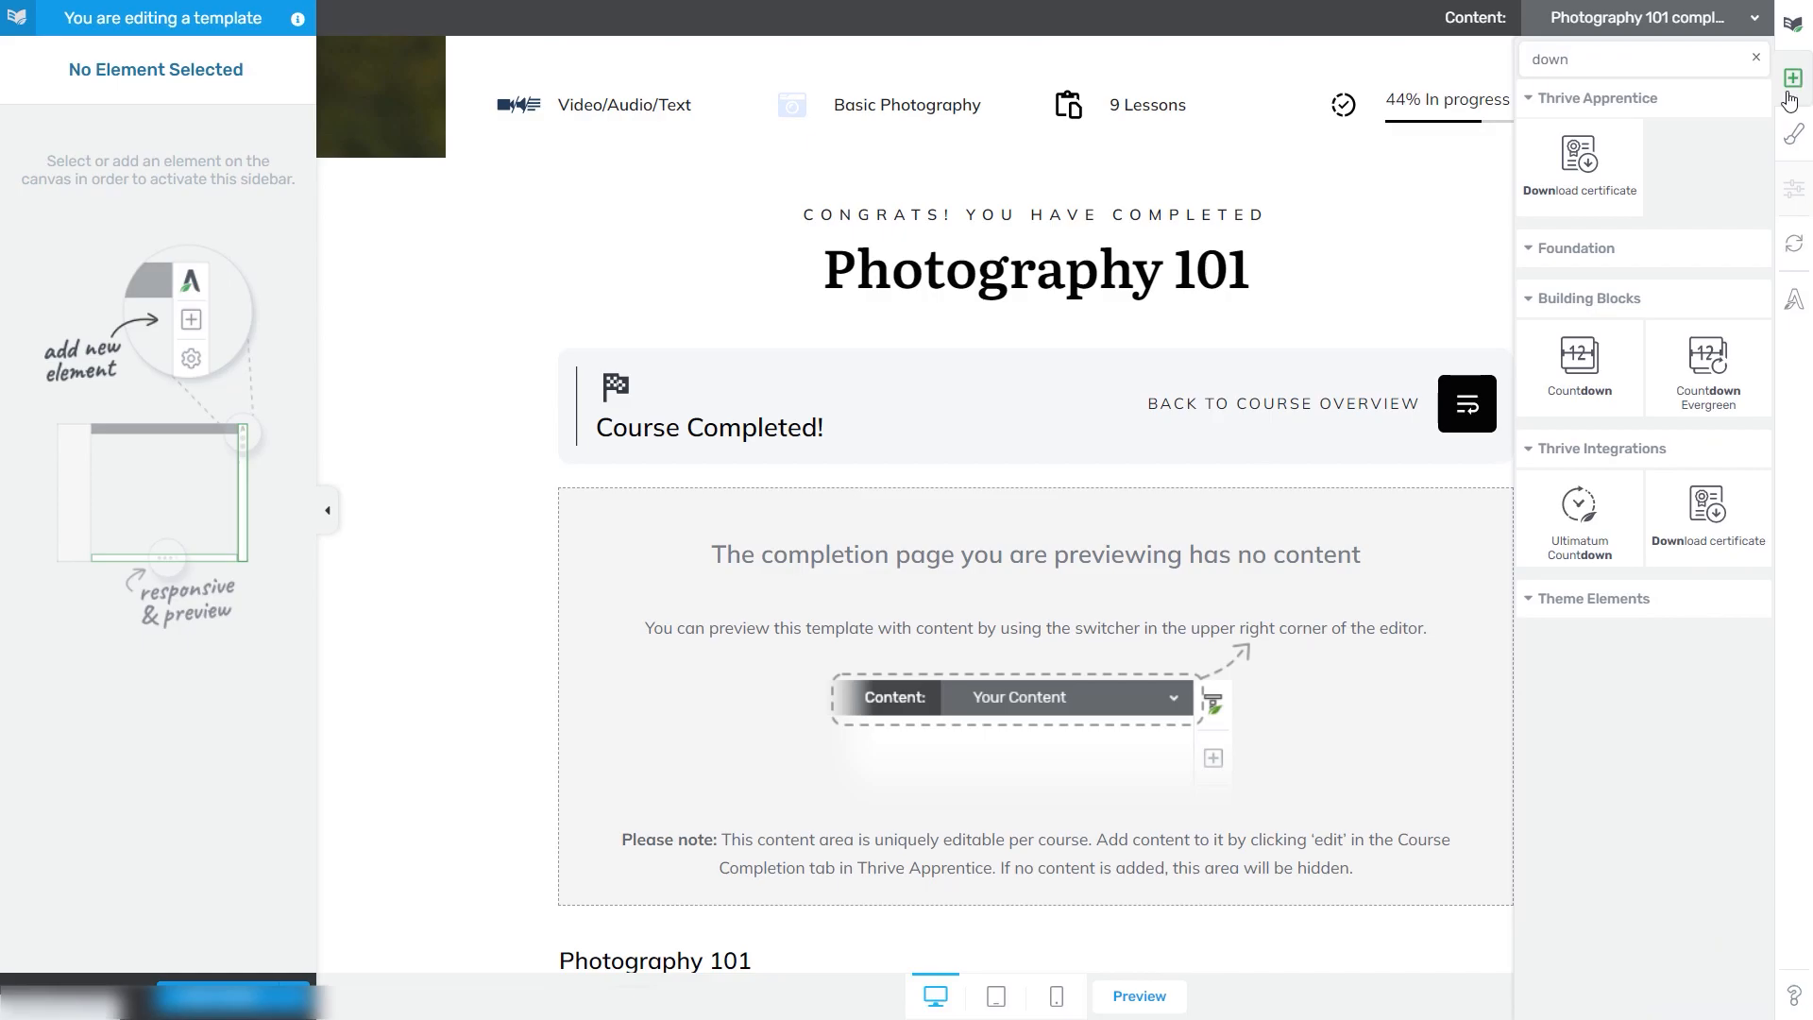
{"action": "left_click_drag", "start_coordinate": [1587, 157], "coordinate": [1013, 515]}
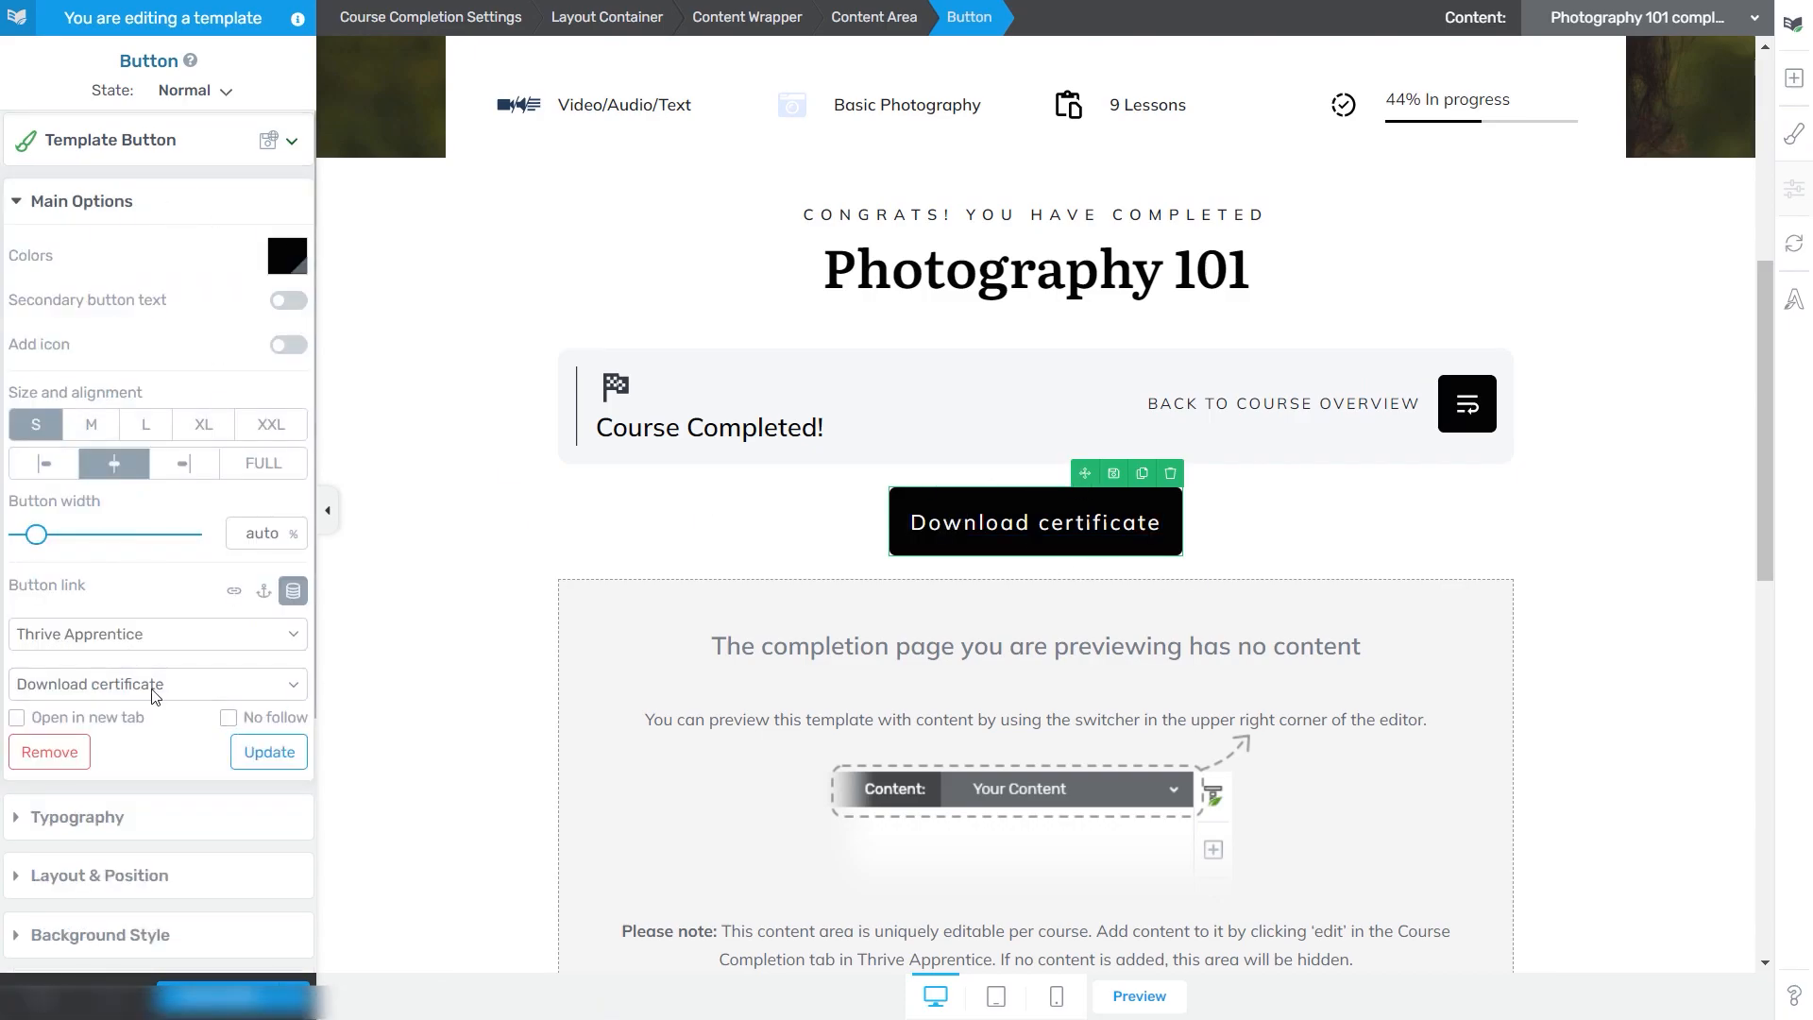
Apply the default Leaf style to the new Download certificate button
{"action": "left_click", "coordinate": [160, 142]}
{"action": "left_click", "coordinate": [132, 356]}
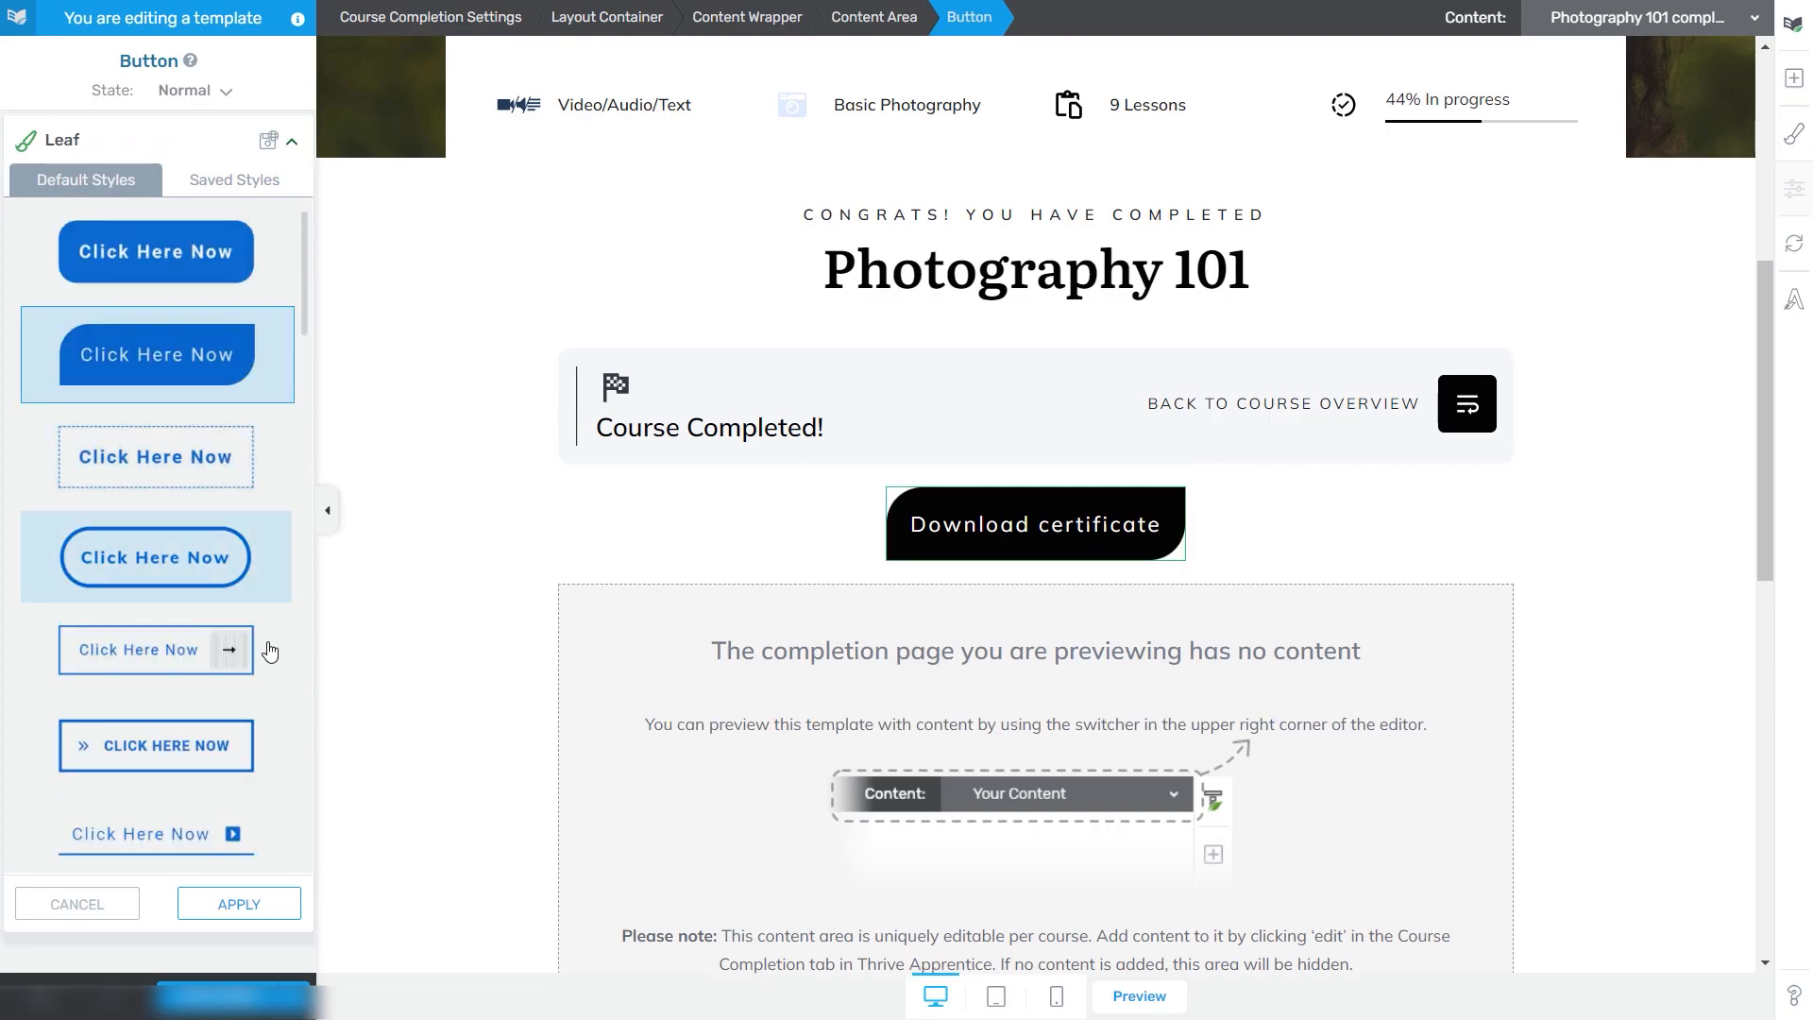
{"action": "left_click", "coordinate": [219, 914]}
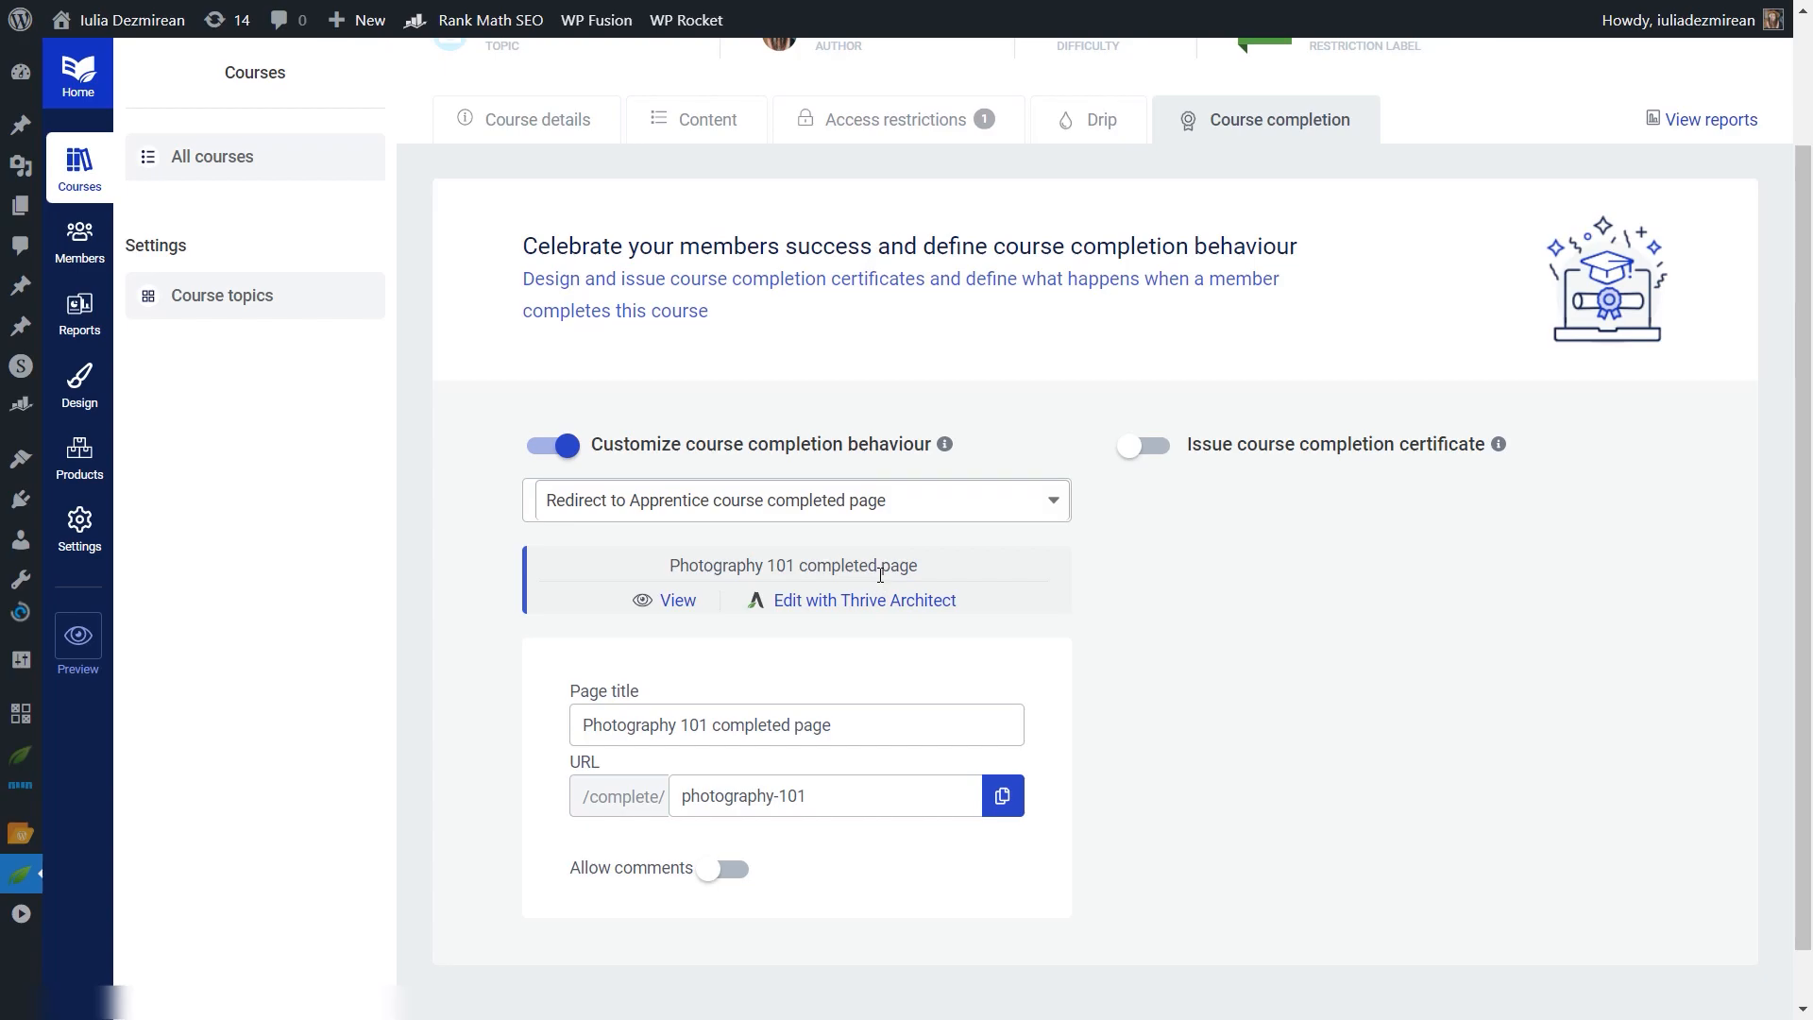
Turn on issuing the Photography 101 completion certificate and view the course completed page
{"action": "left_click", "coordinate": [662, 600]}
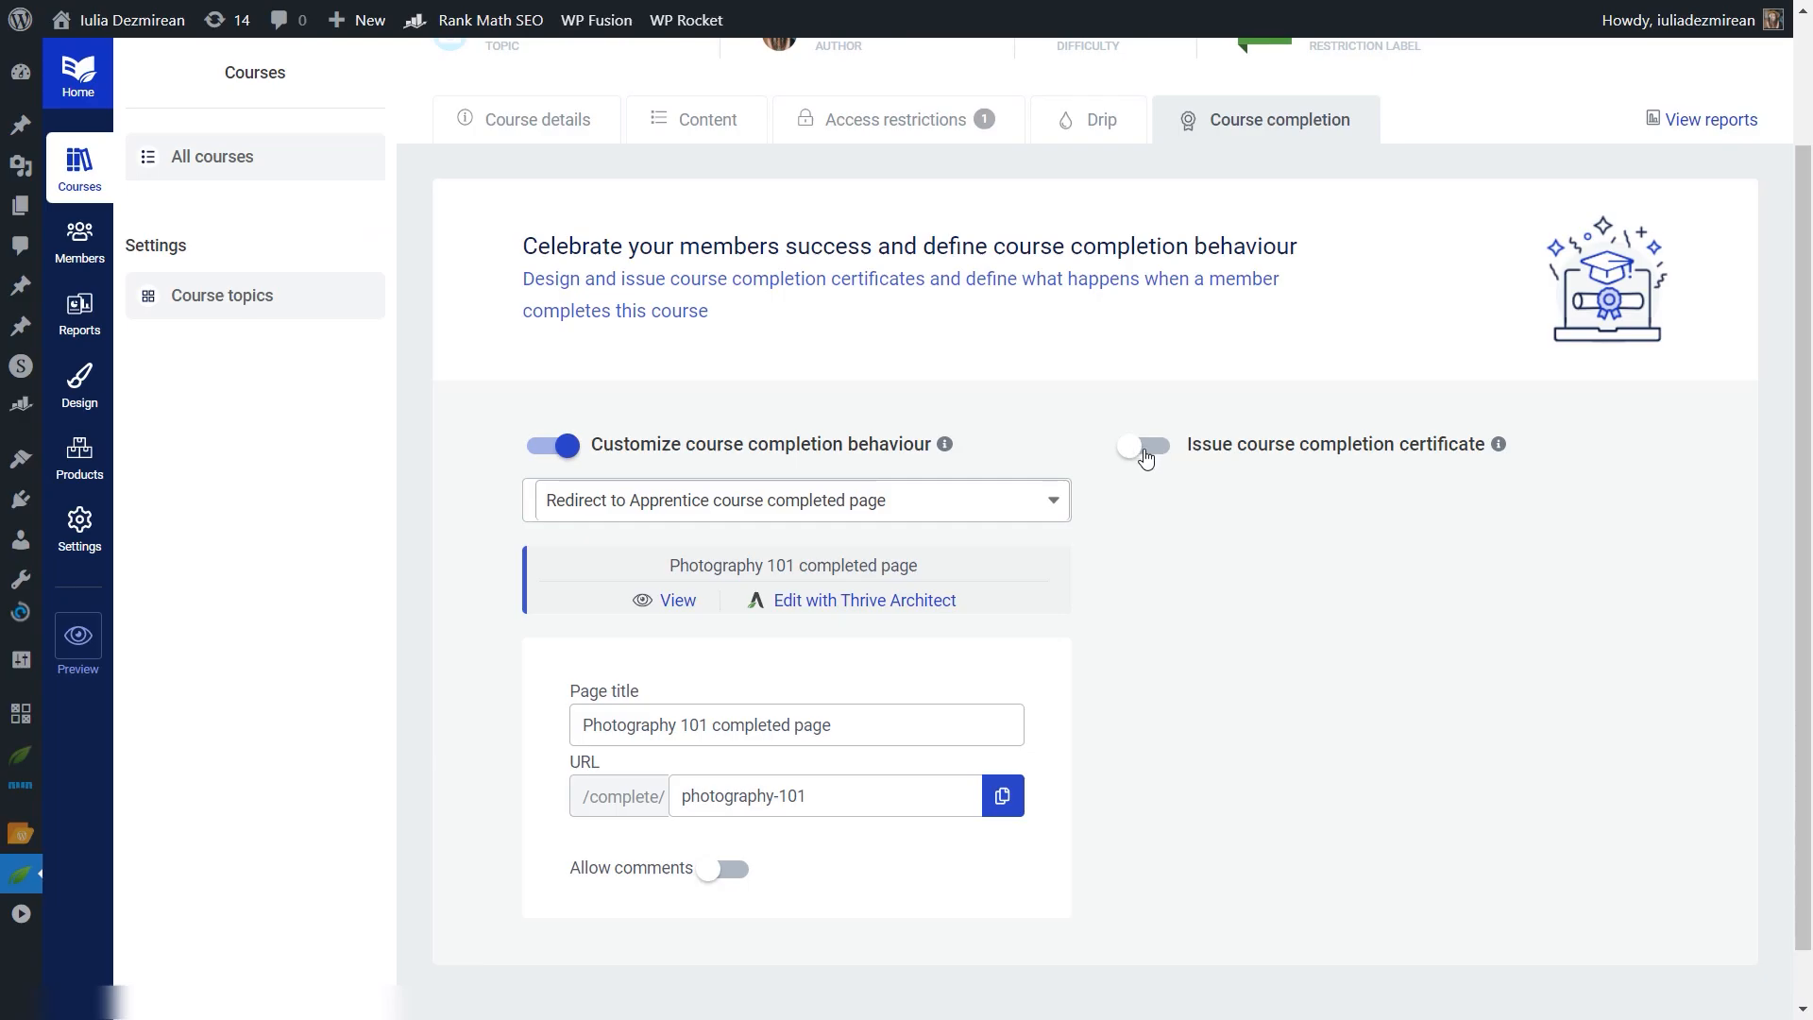
{"action": "left_click", "coordinate": [1144, 447]}
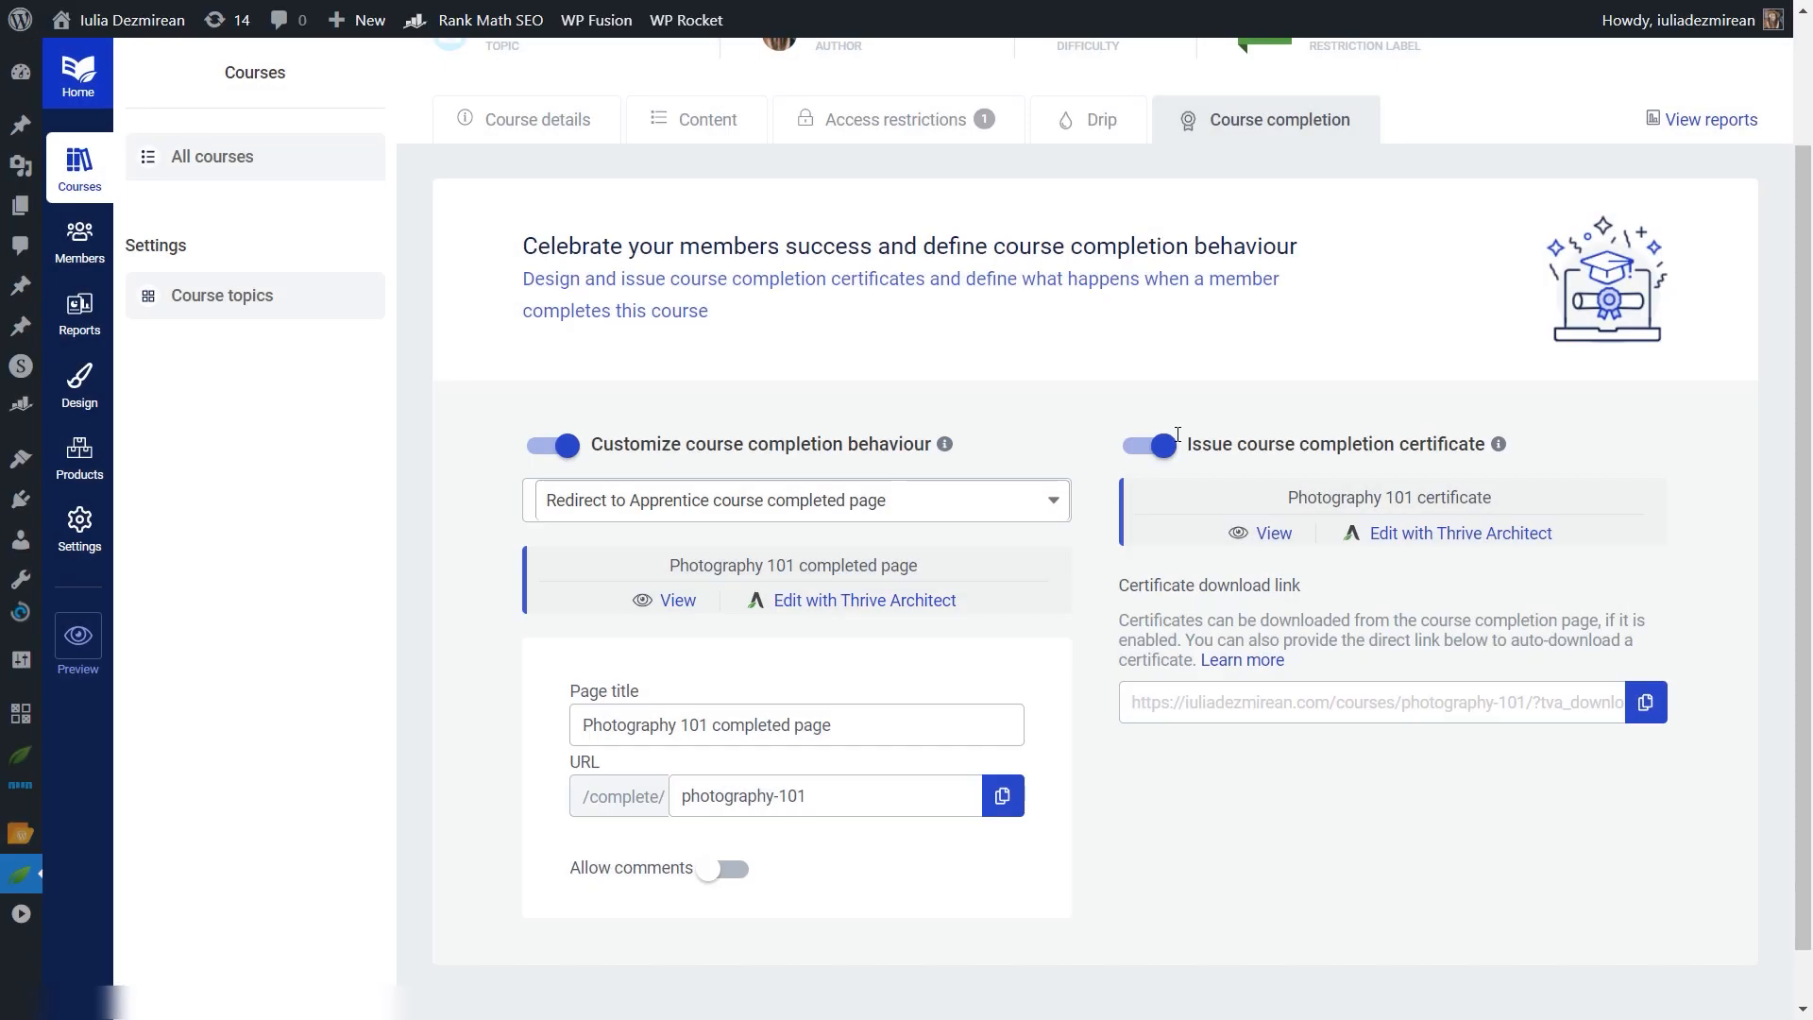
{"action": "left_click", "coordinate": [665, 605]}
{"action": "scroll", "coordinate": [1096, 510], "scroll_direction": "up", "scroll_amount": 1}
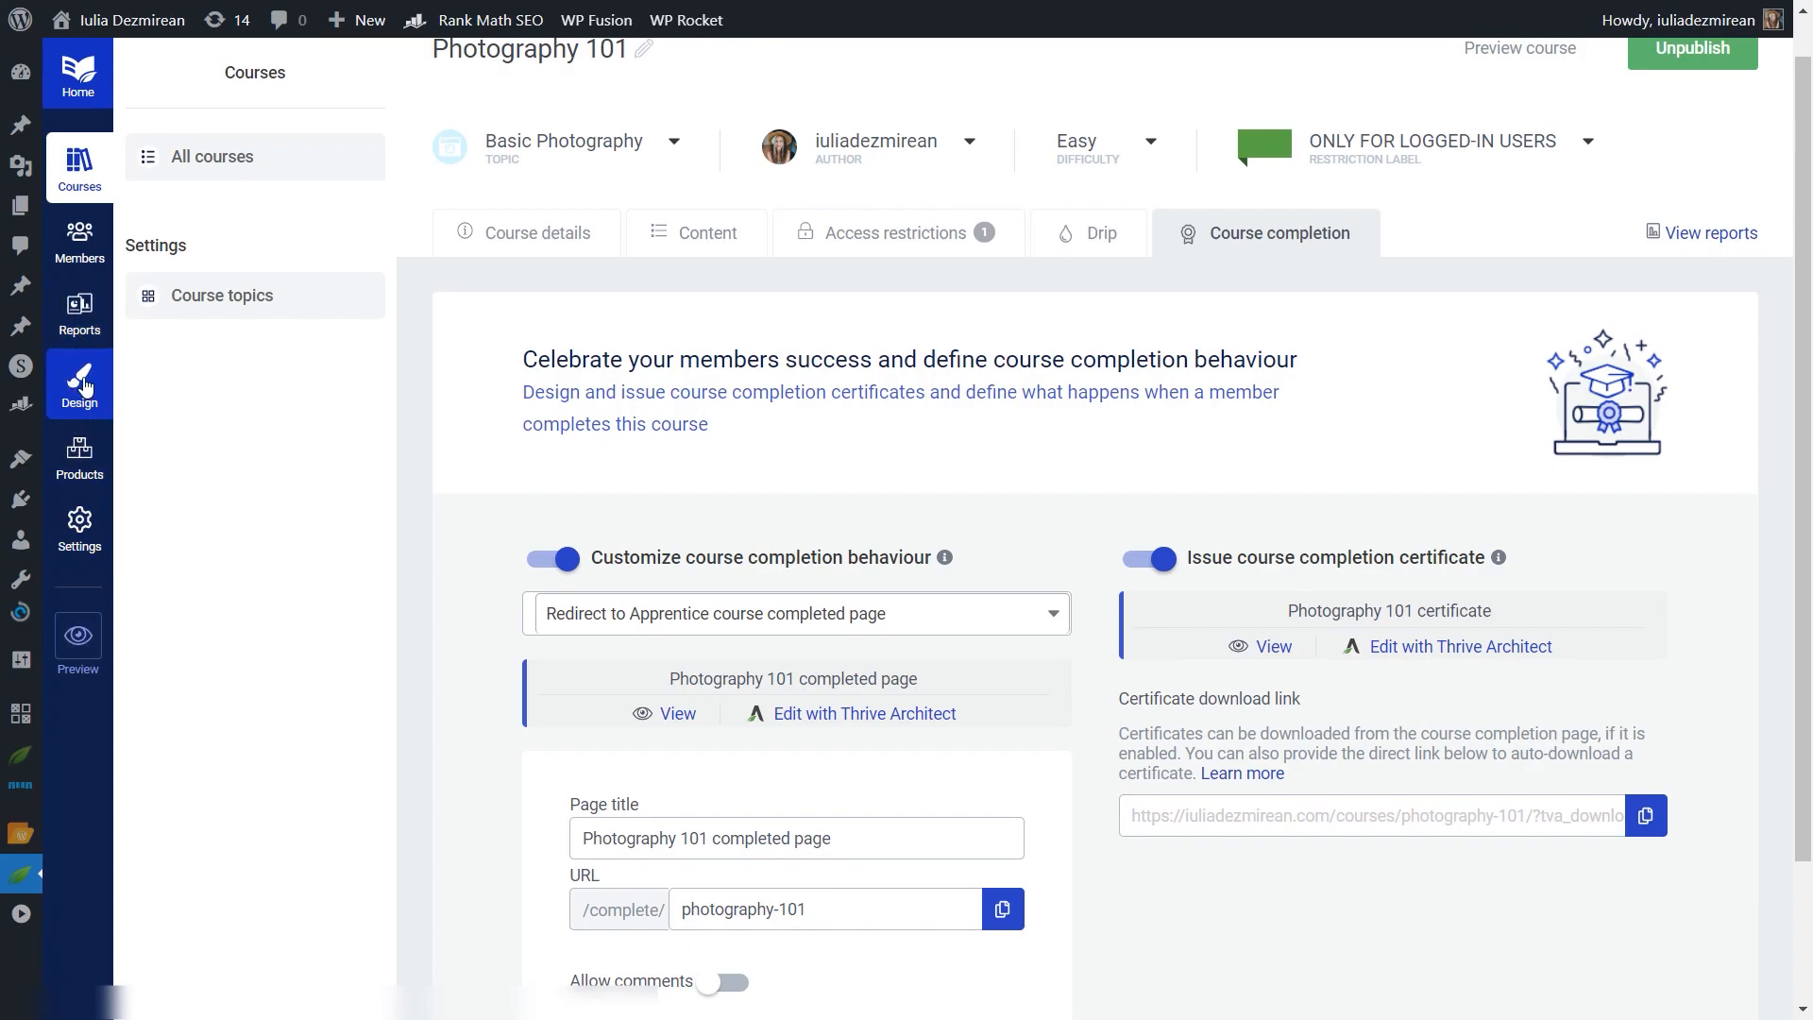
Open the Online School design's default Course Completion template for editing and review its Download certificate button
{"action": "left_click", "coordinate": [83, 385]}
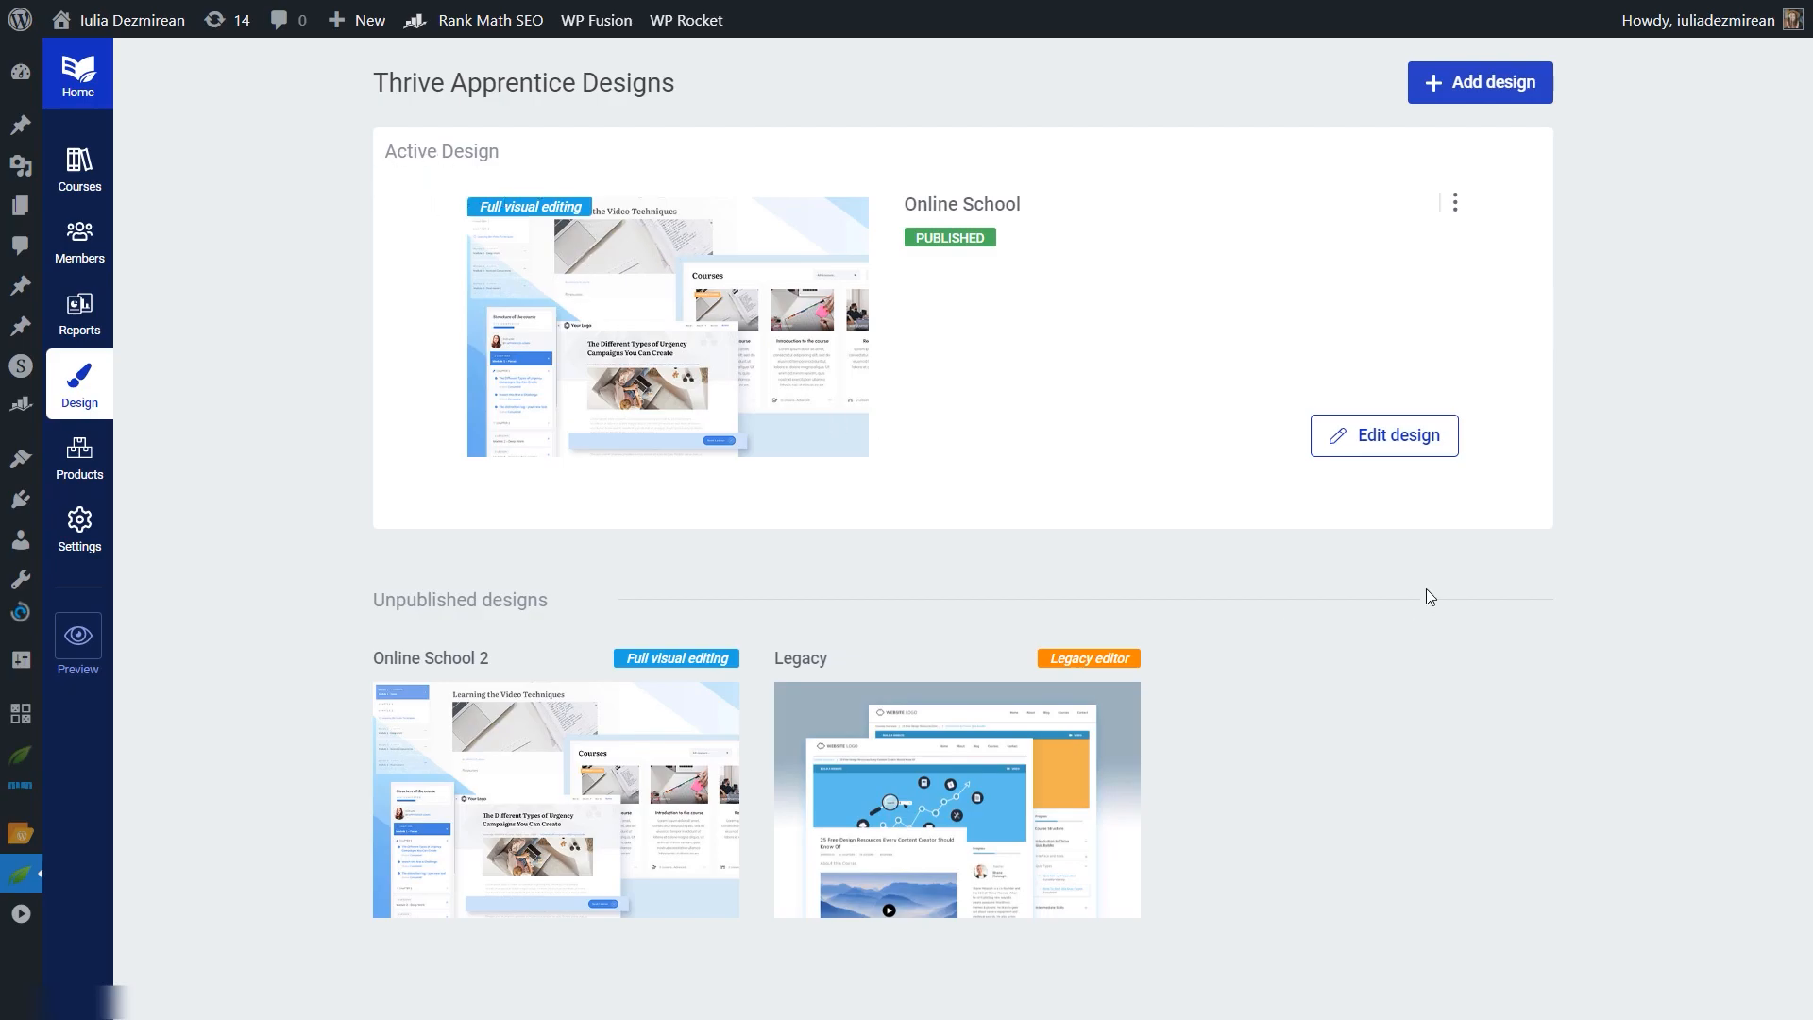
{"action": "left_click", "coordinate": [1392, 455]}
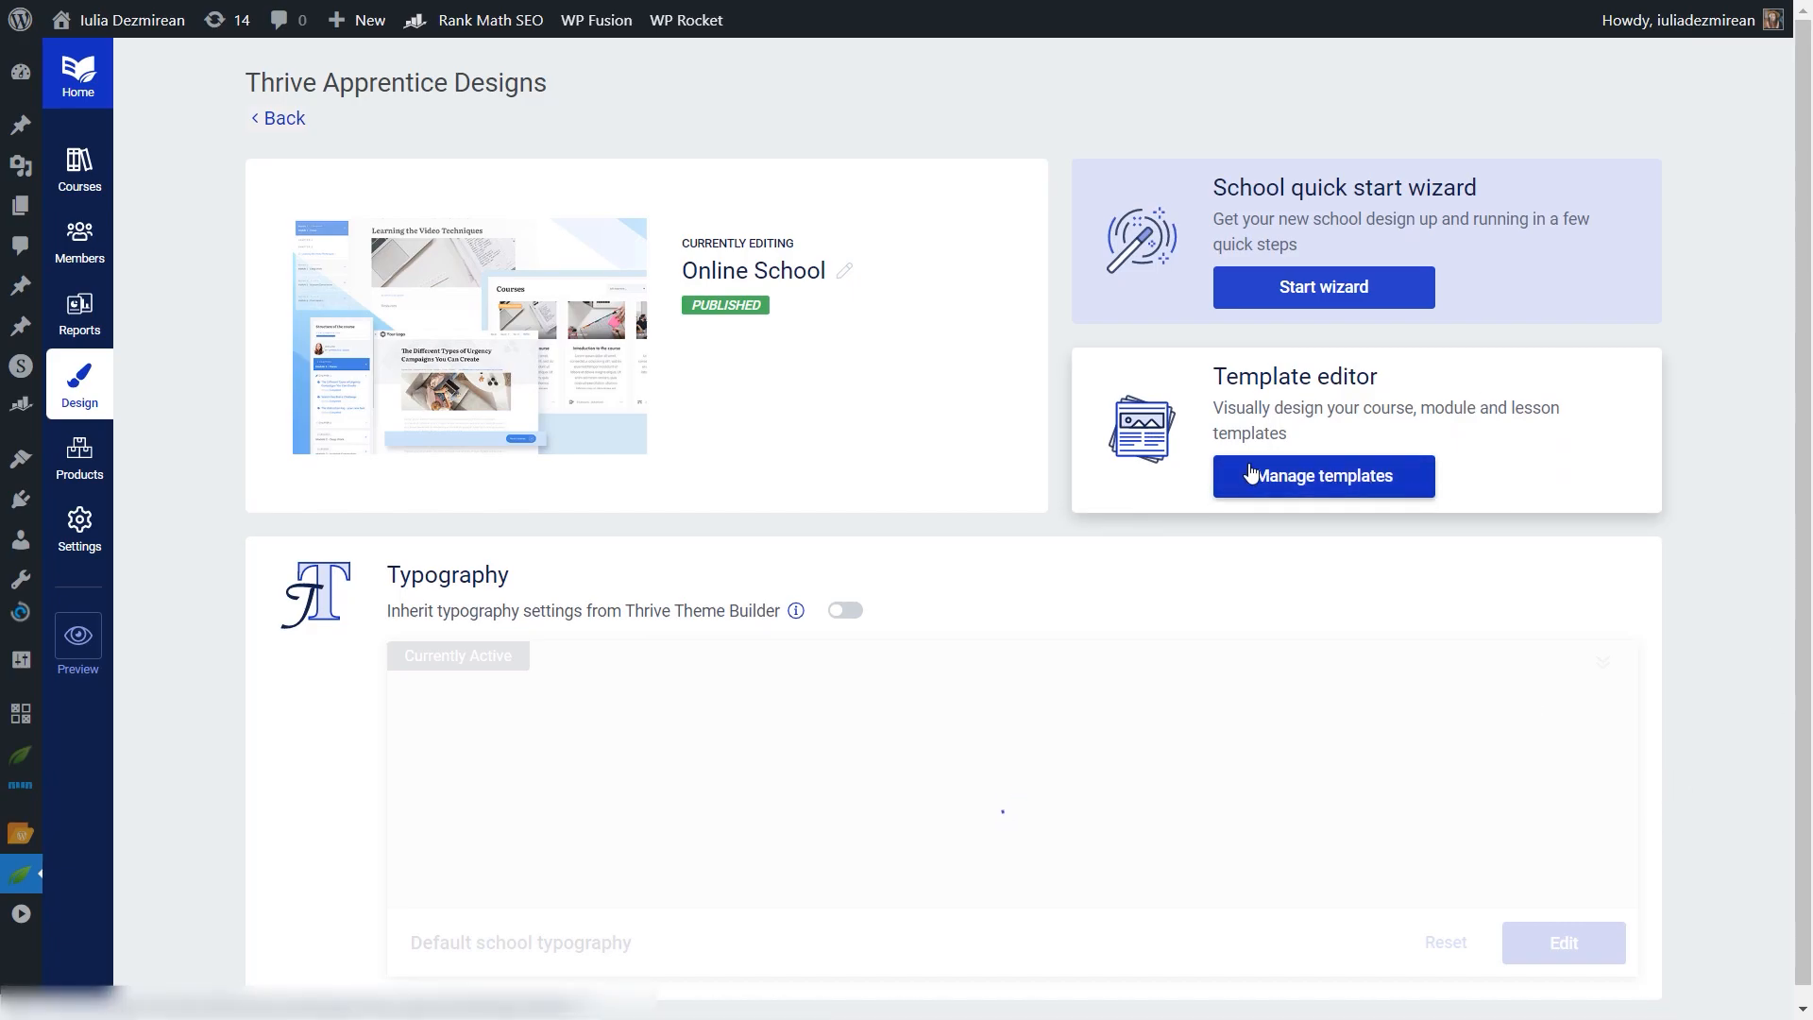
{"action": "left_click", "coordinate": [1320, 493]}
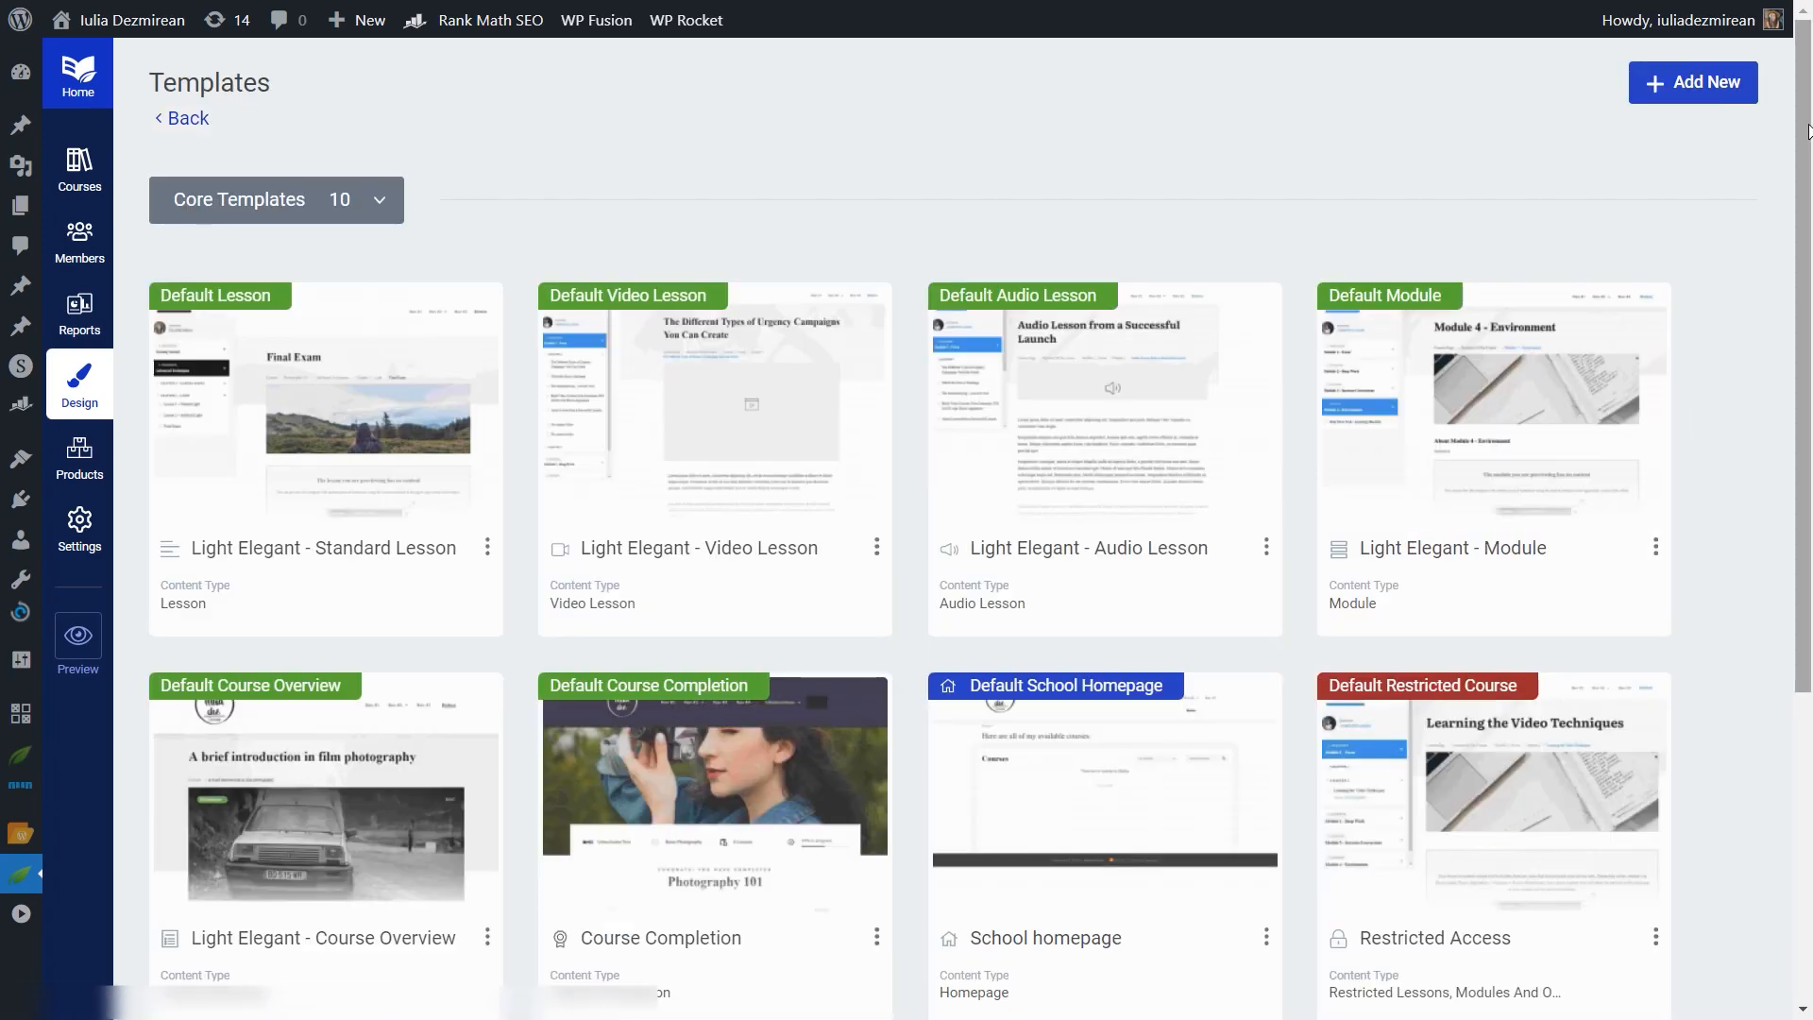
{"action": "scroll", "coordinate": [1808, 130], "scroll_direction": "down", "scroll_amount": 3}
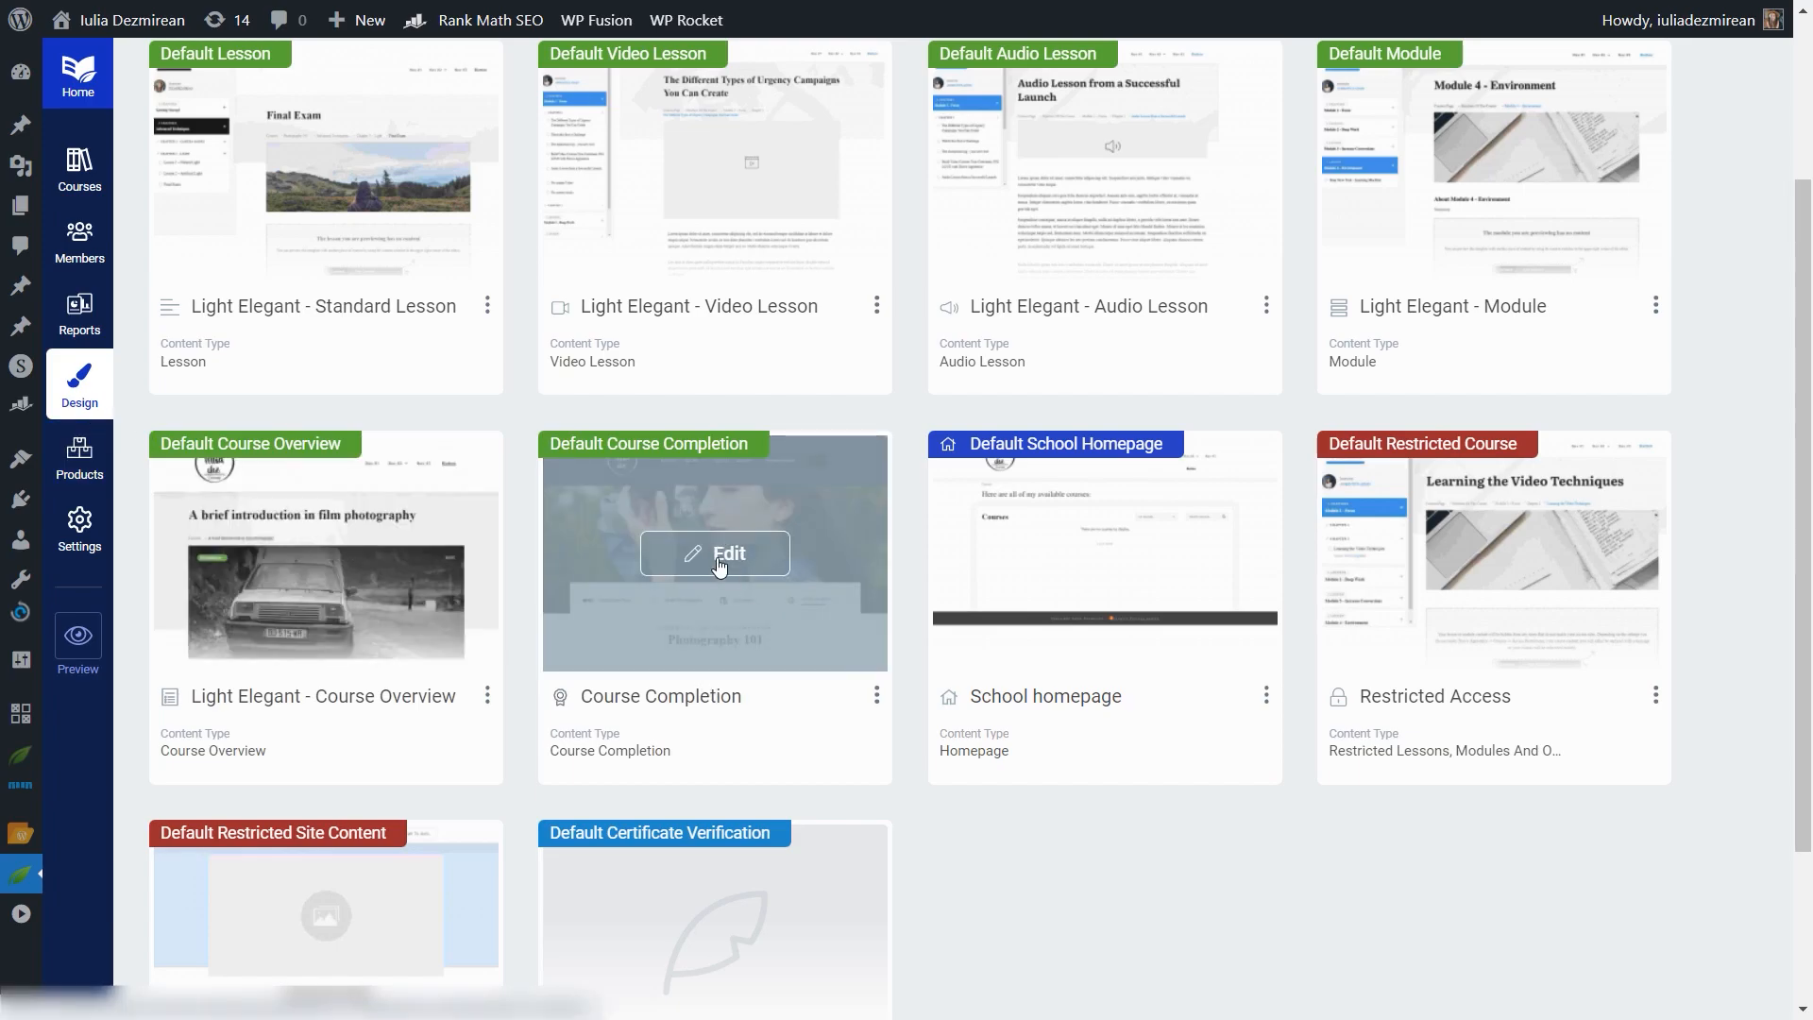
{"action": "left_click", "coordinate": [730, 557]}
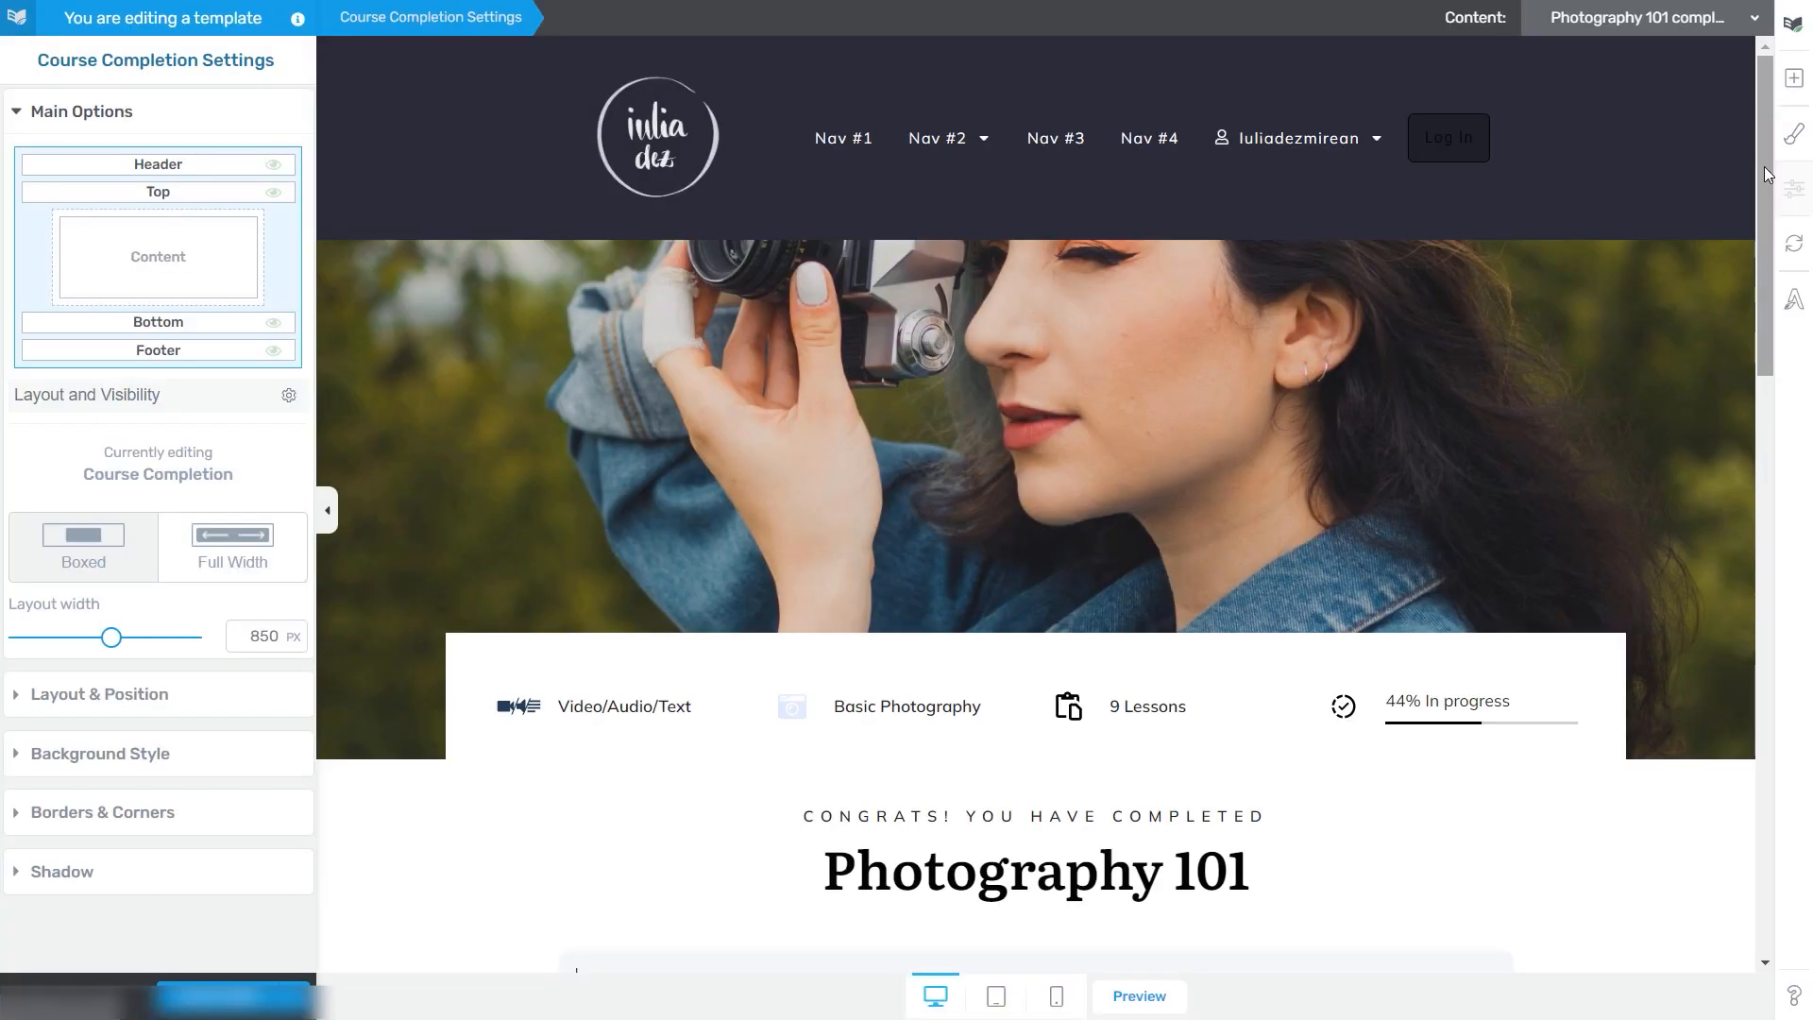
{"action": "left_click_drag", "start_coordinate": [1765, 168], "coordinate": [1777, 356]}
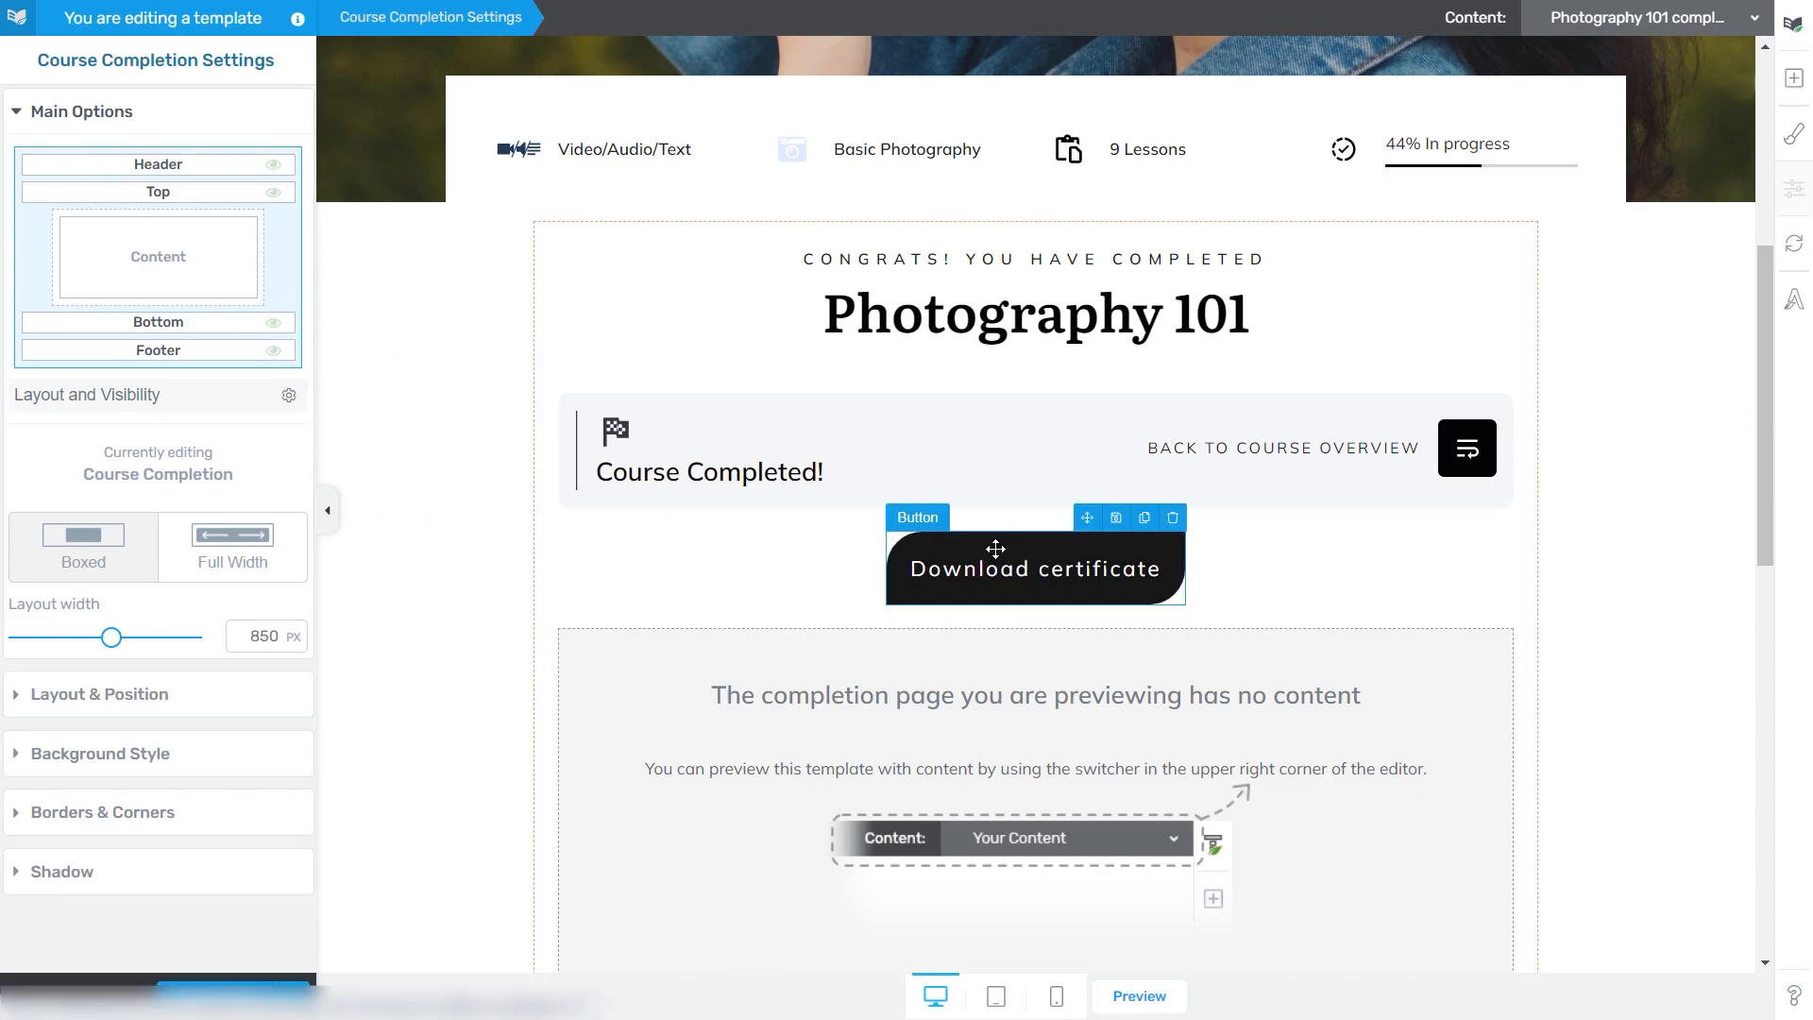
{"action": "left_click_drag", "start_coordinate": [1776, 425], "coordinate": [1684, 417]}
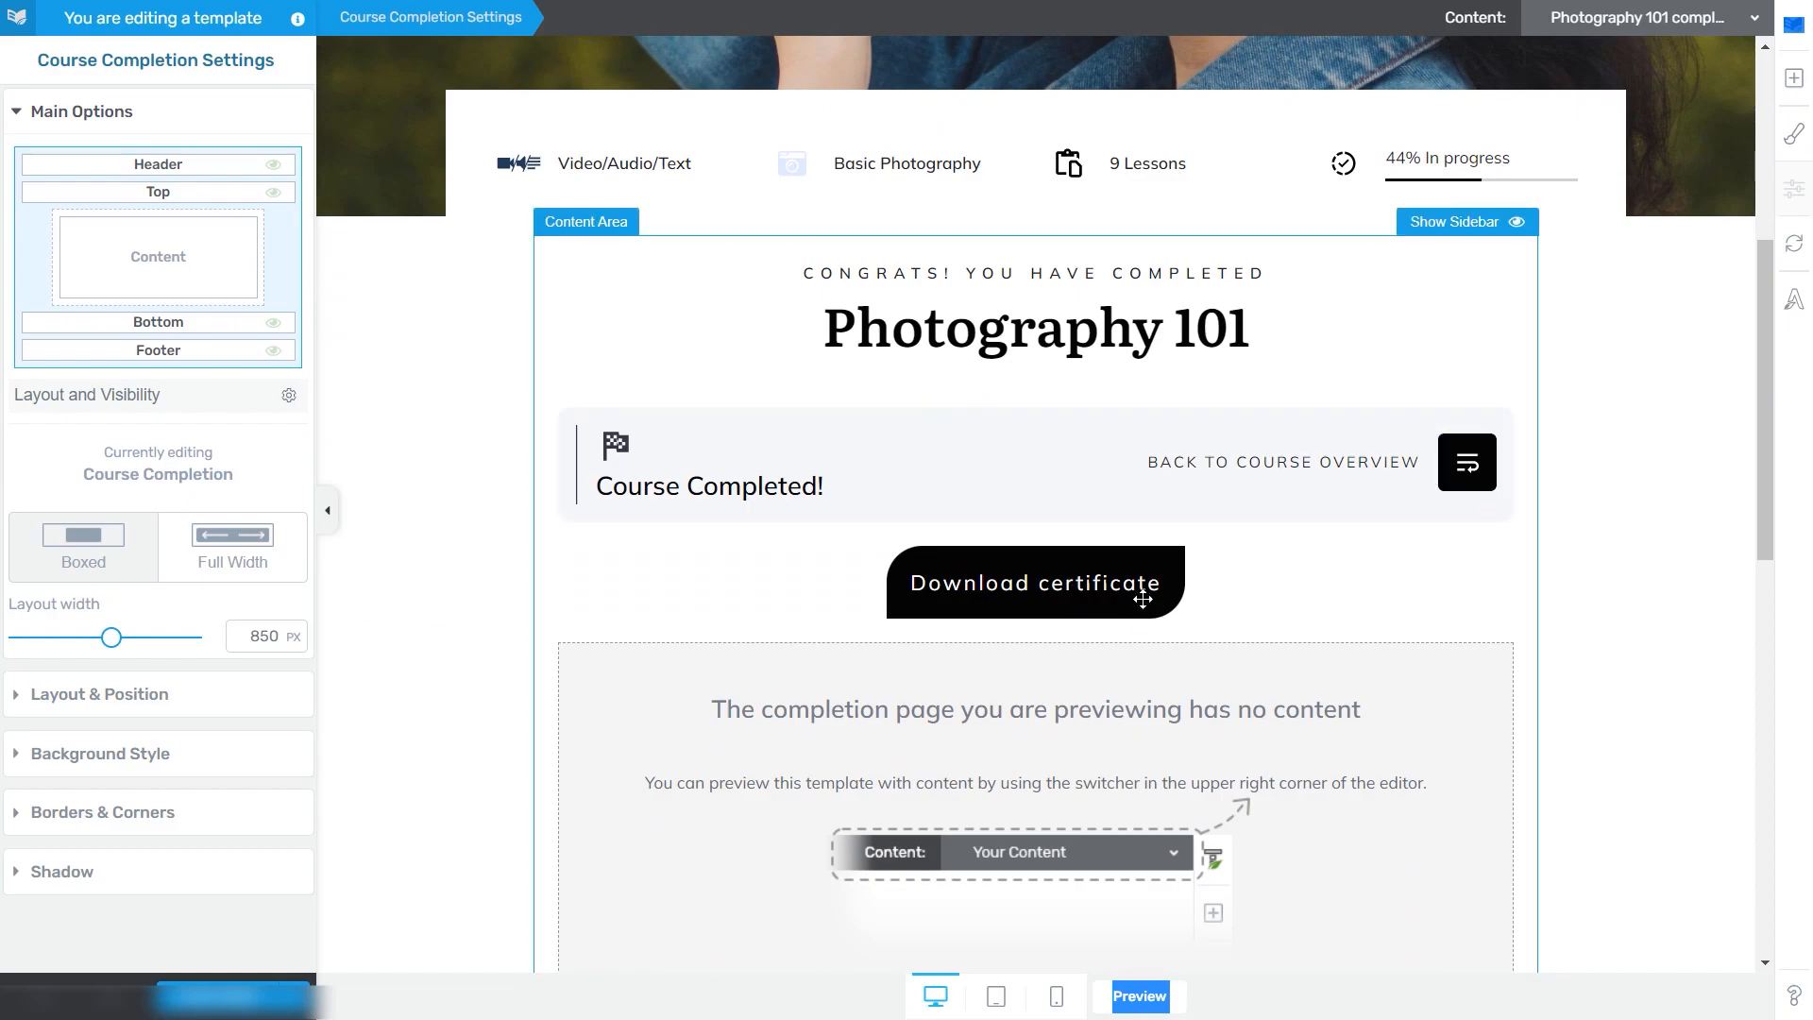